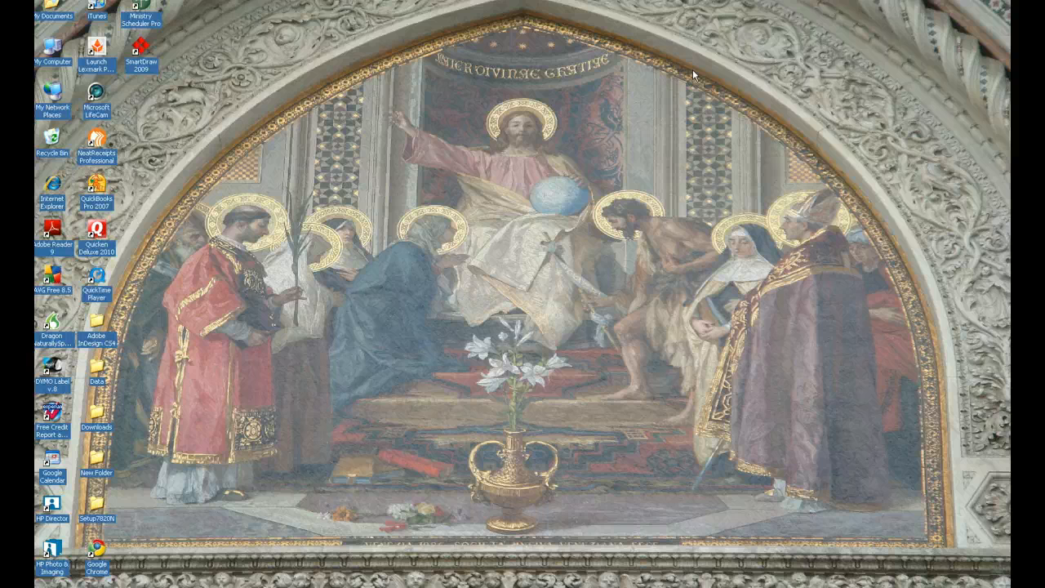
# Launch Google Chrome from its desktop icon.
pyautogui.doubleClick(103, 551)
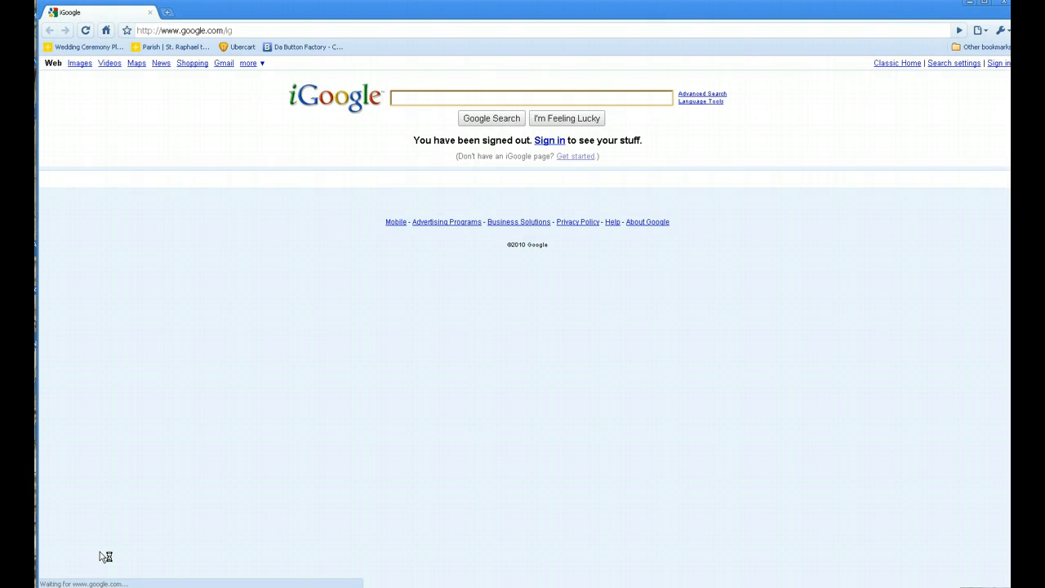
pyautogui.click(259, 30)
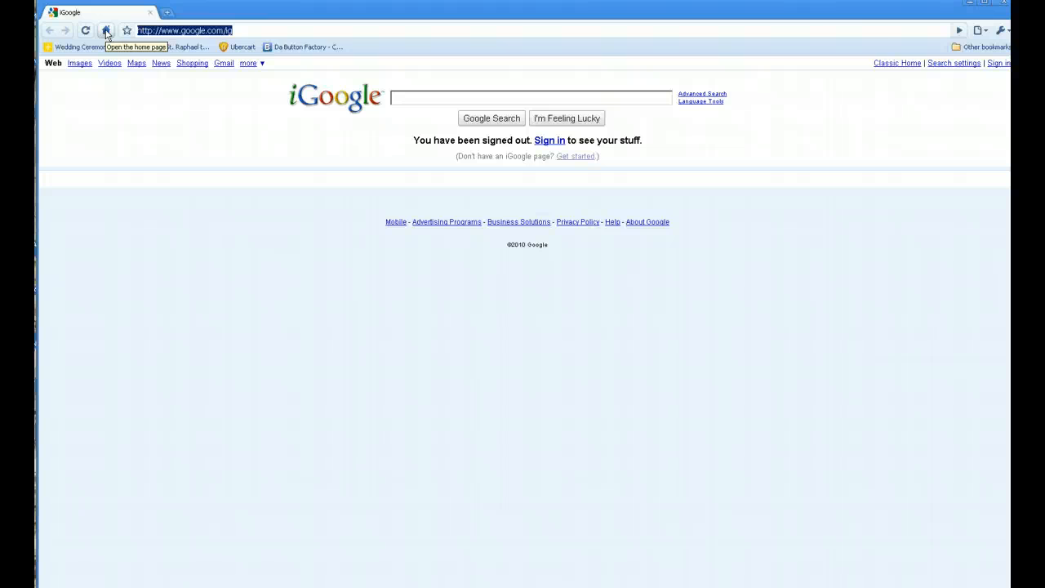
pyautogui.write('www.')
pyautogui.press('End')
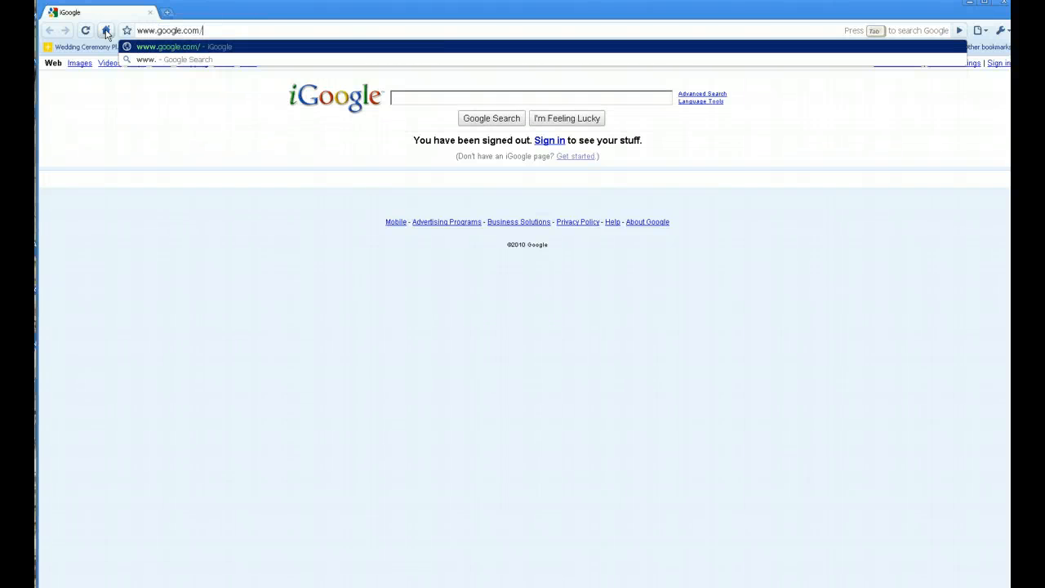
pyautogui.write('a')
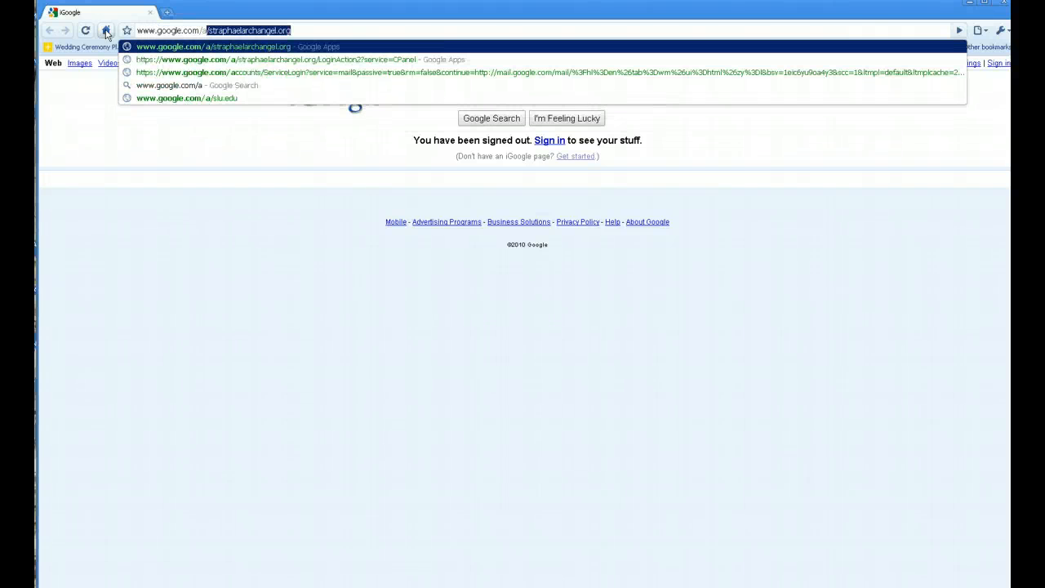
pyautogui.write('/')
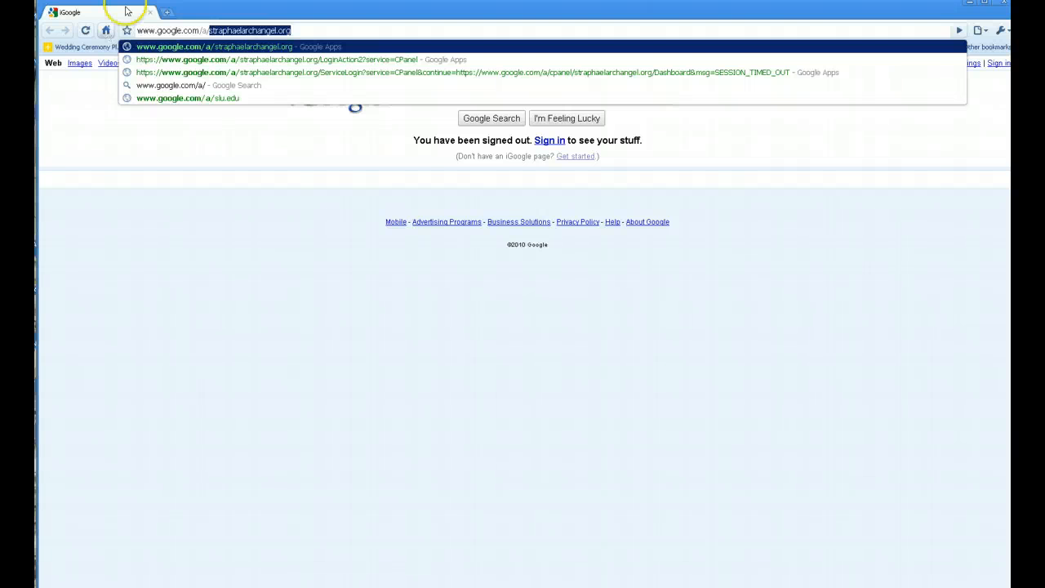
pyautogui.click(312, 33)
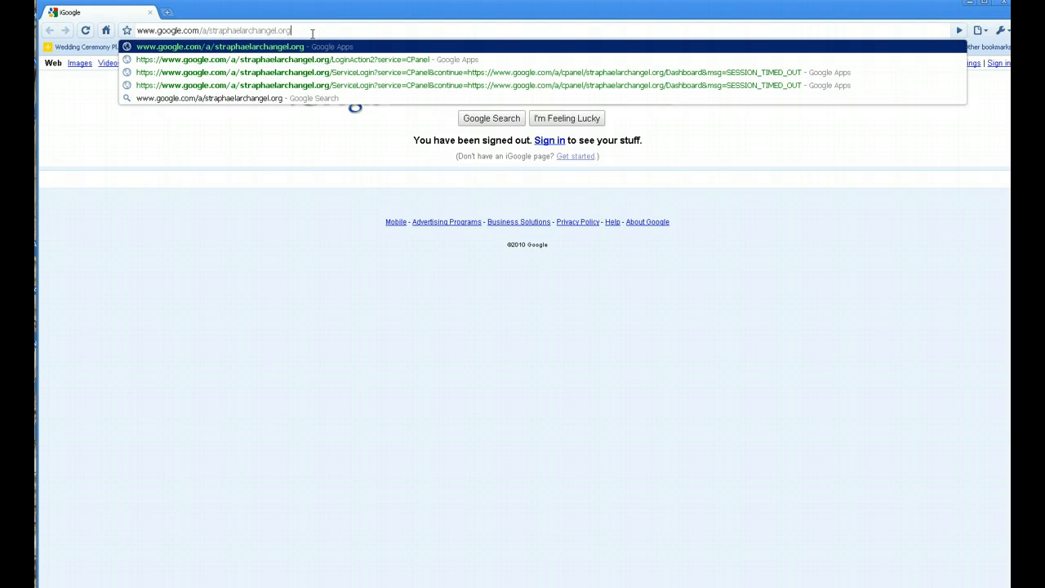
pyautogui.press('Return')
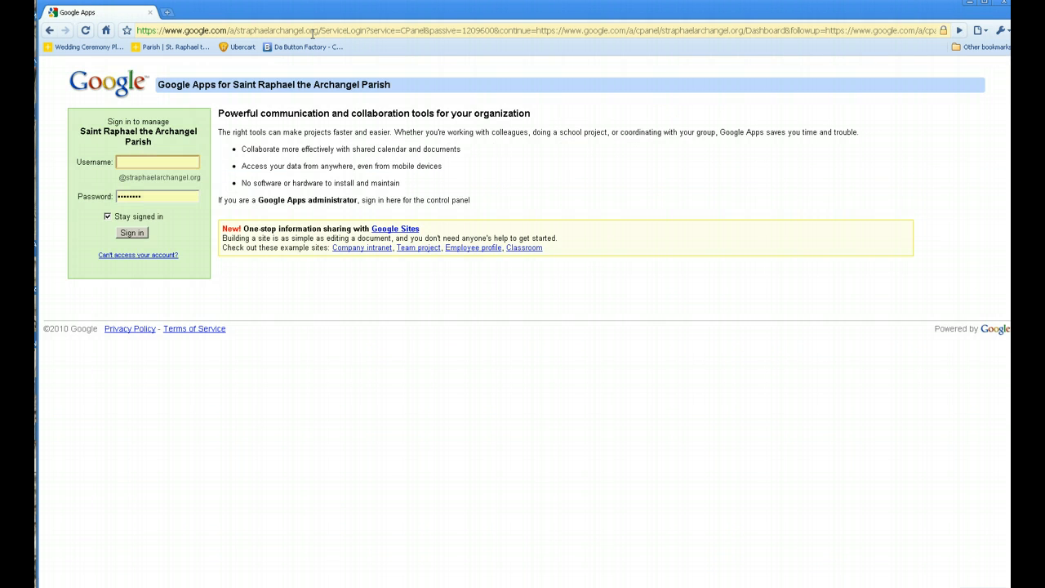
# Sign in to the parish Google Apps account with the username and password.
pyautogui.press('Tab')
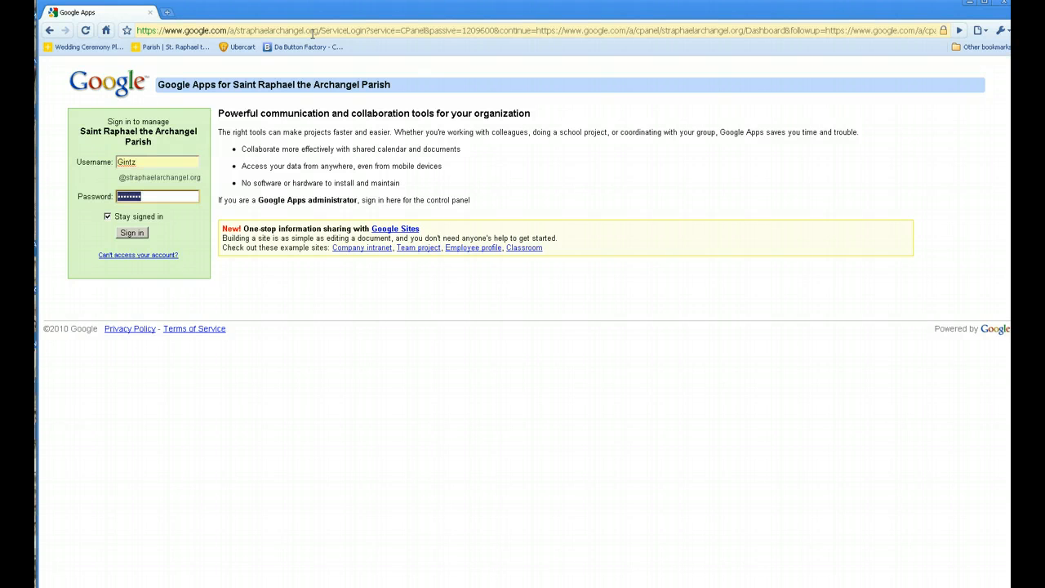
pyautogui.write('•••••••')
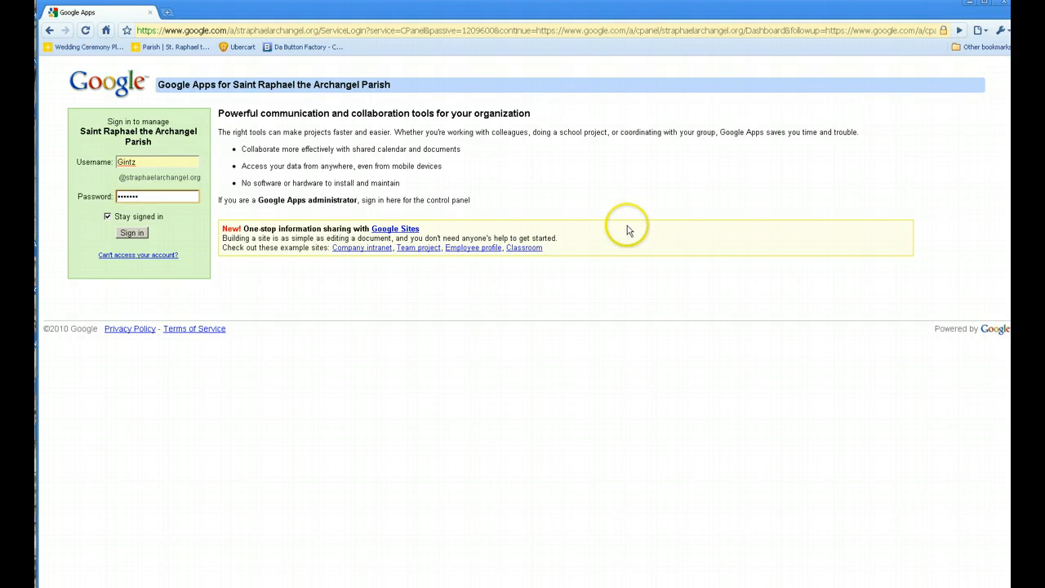
pyautogui.click(144, 233)
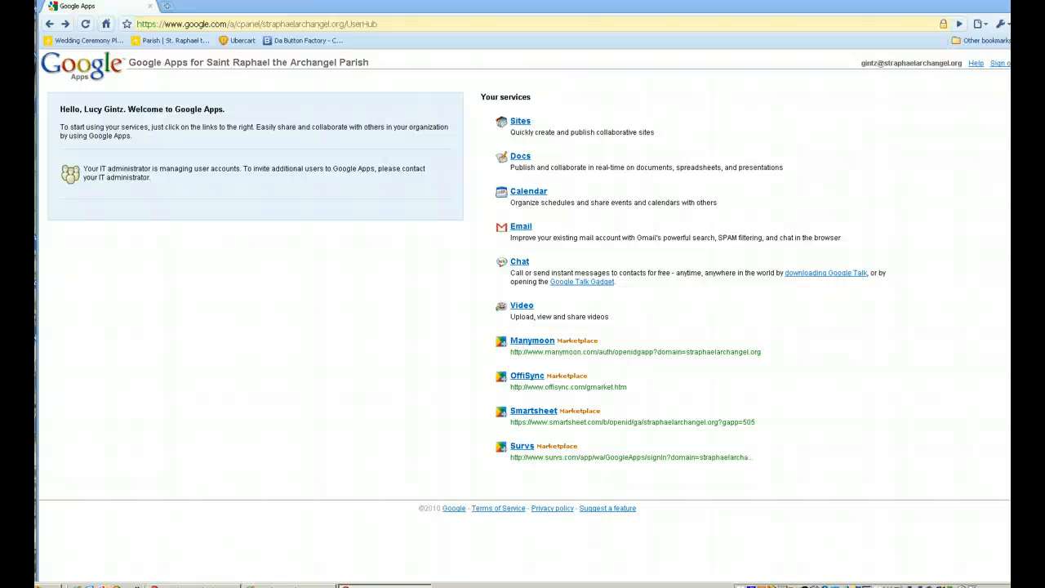
# Open the parish Email and show the Accounts section of Gmail Settings.
pyautogui.click(521, 229)
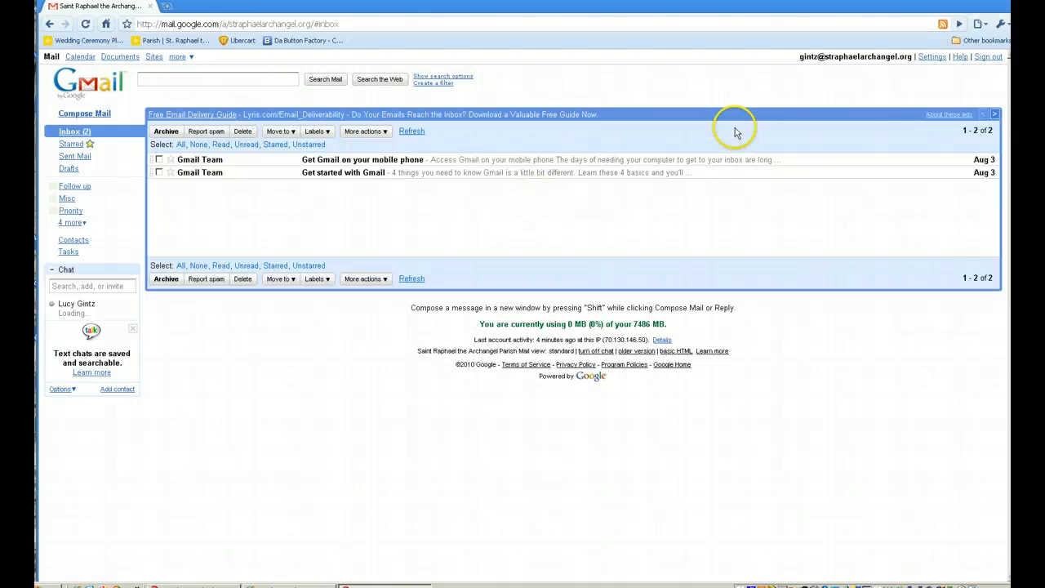
pyautogui.click(932, 57)
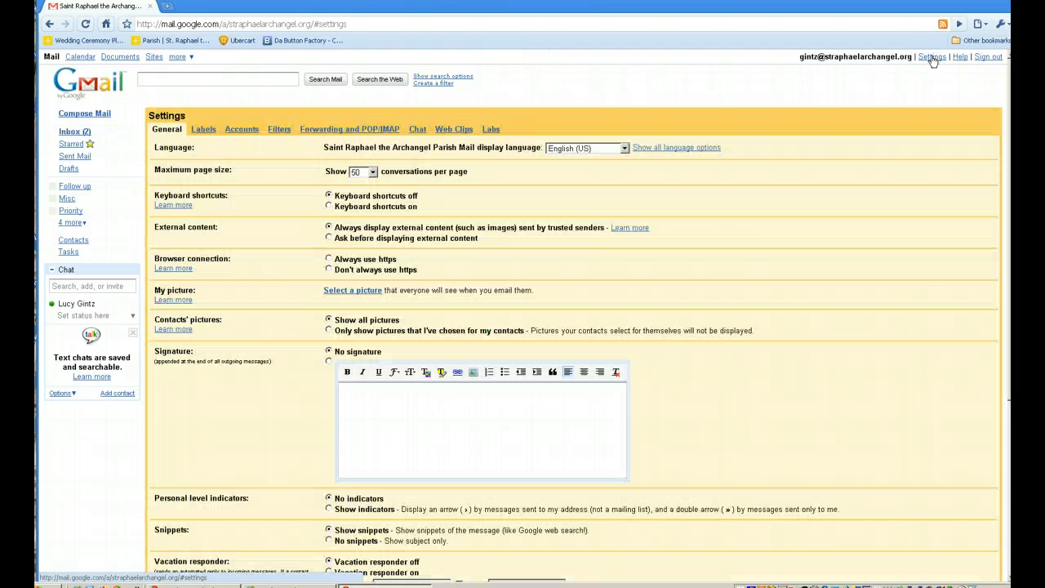
pyautogui.click(241, 130)
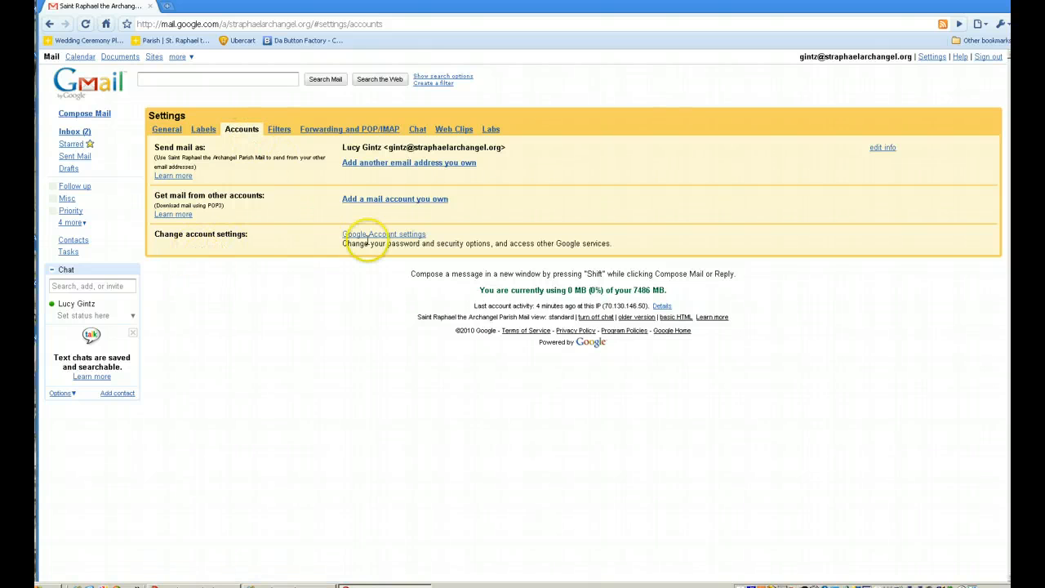
# Open Google Account settings, start then cancel a password change, and return to the overview.
pyautogui.click(392, 235)
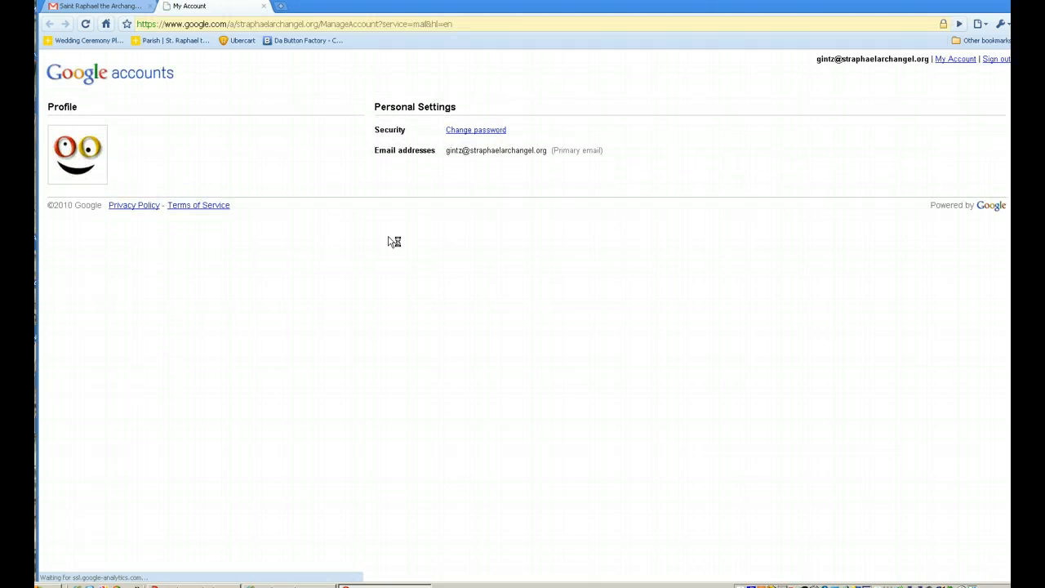
pyautogui.click(485, 131)
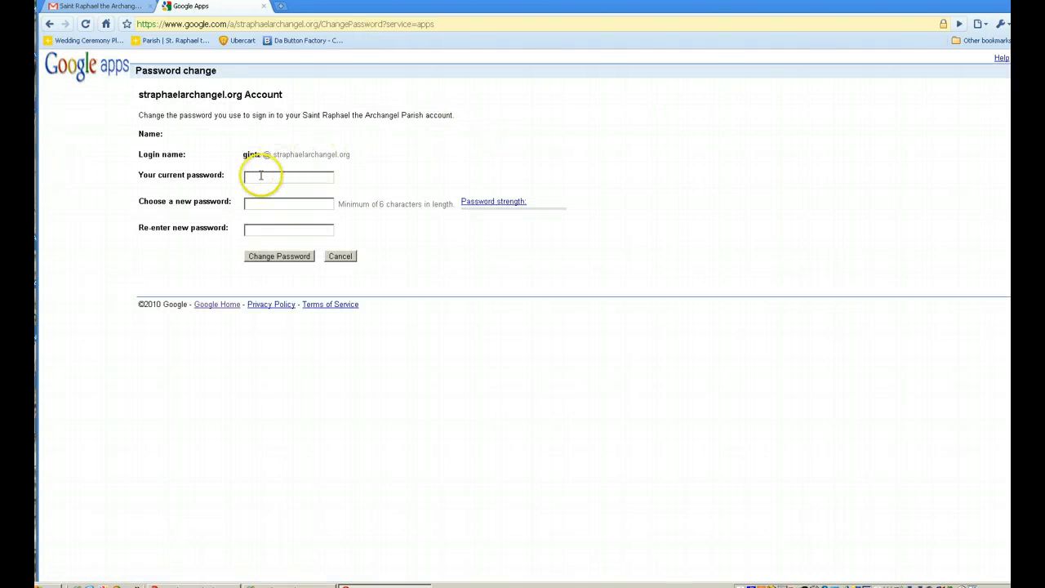
pyautogui.click(259, 176)
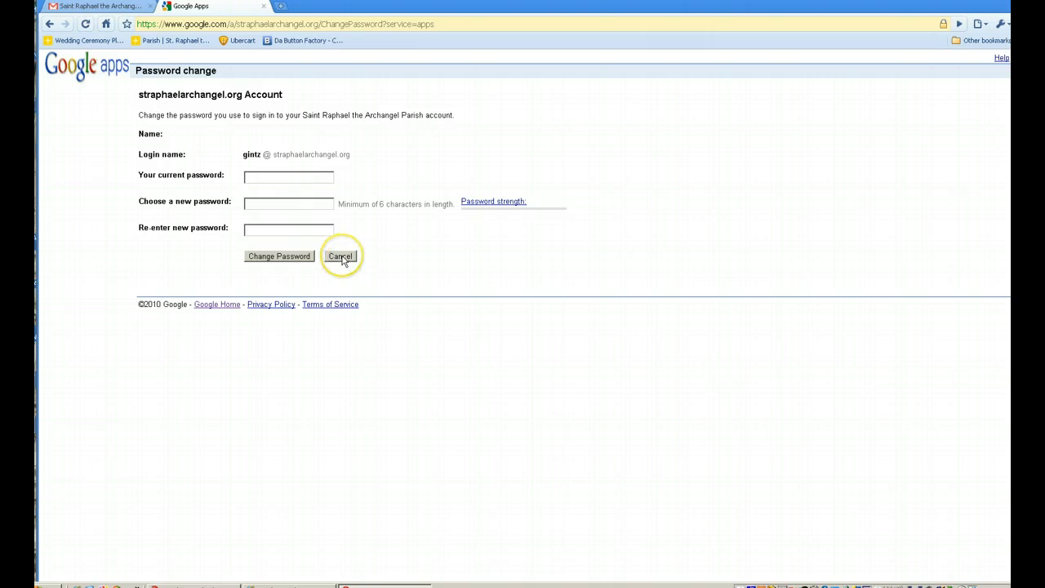
pyautogui.click(342, 258)
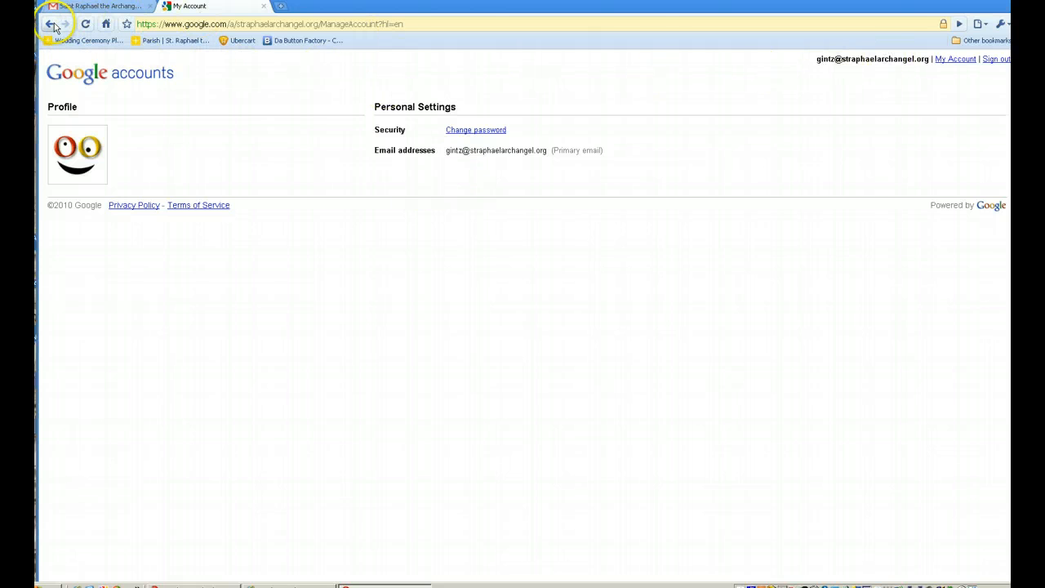
pyautogui.click(52, 24)
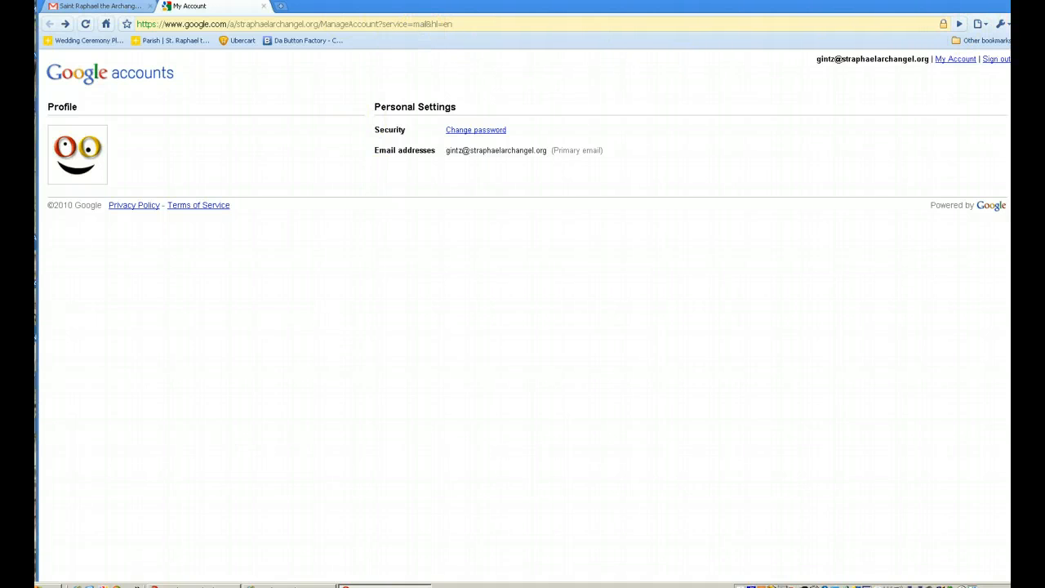
# Back in Gmail, open the 'Get Gmail on your mobile phone' message and dismiss the reply options.
pyautogui.hotkey('ctrl', 'Tab')
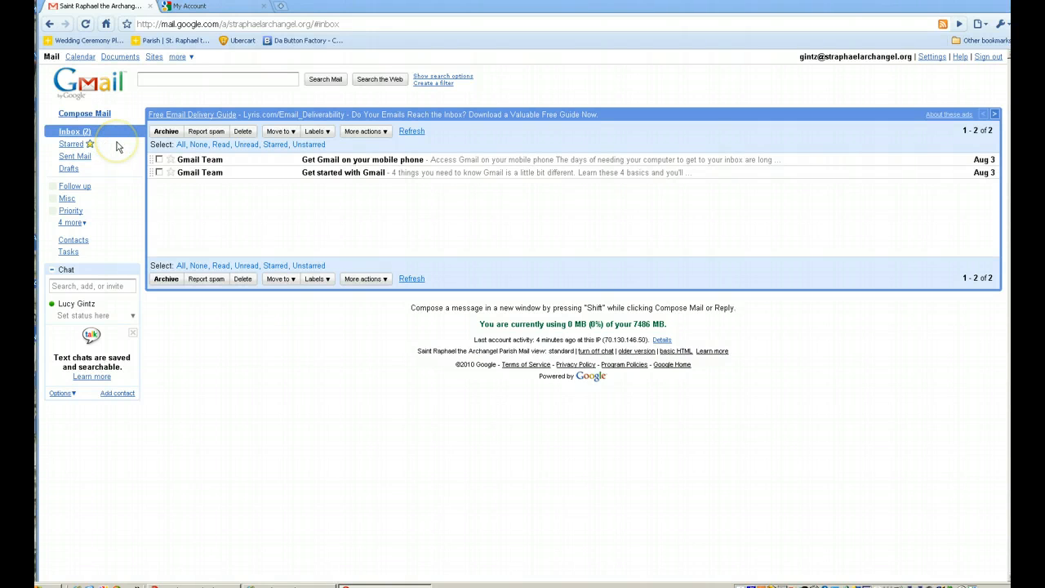
pyautogui.click(242, 164)
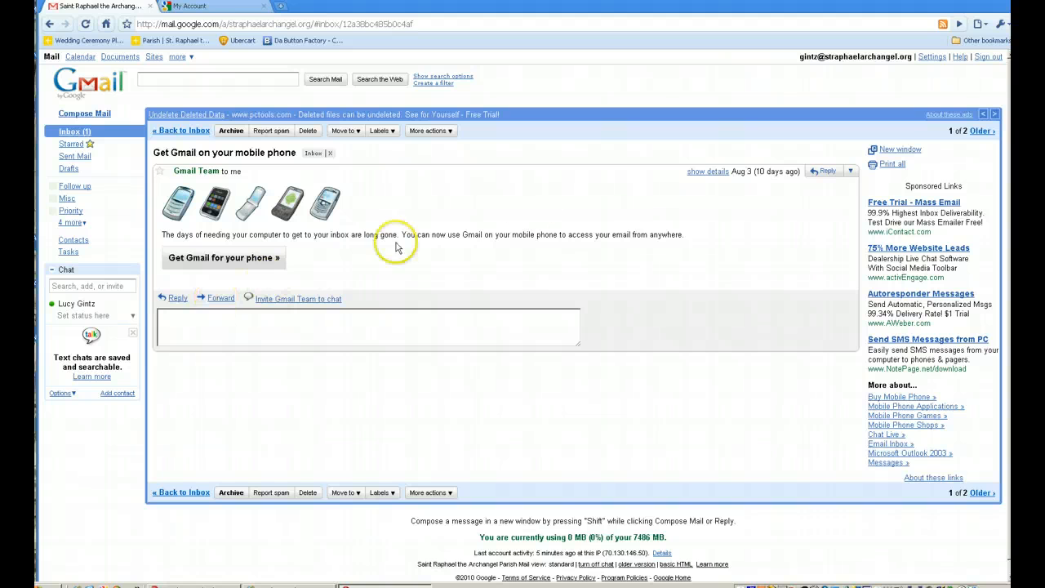
pyautogui.click(852, 173)
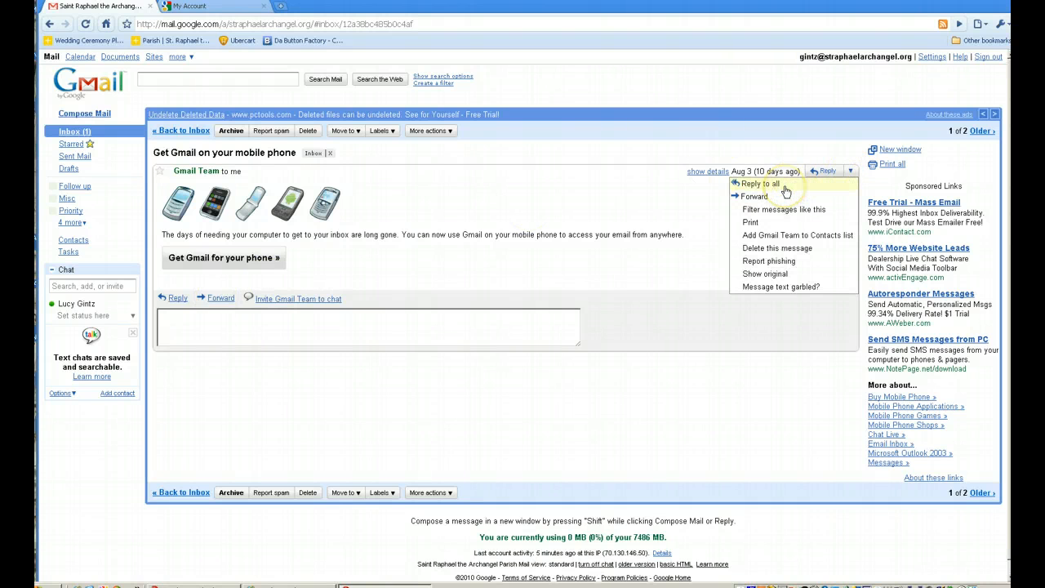
pyautogui.click(685, 210)
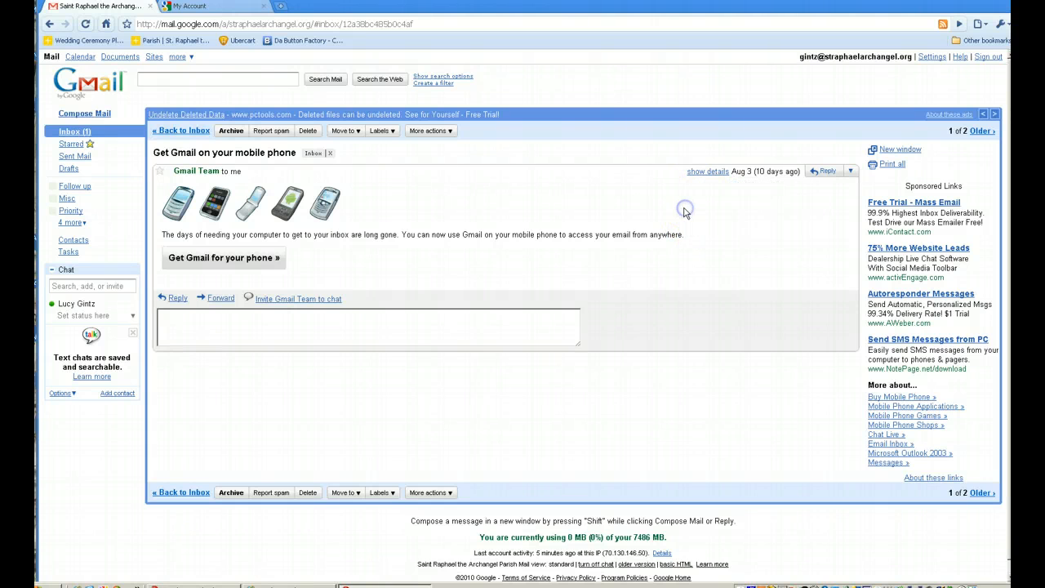
# Reply with the text 'I then you can type your response to the message'.
pyautogui.click(176, 299)
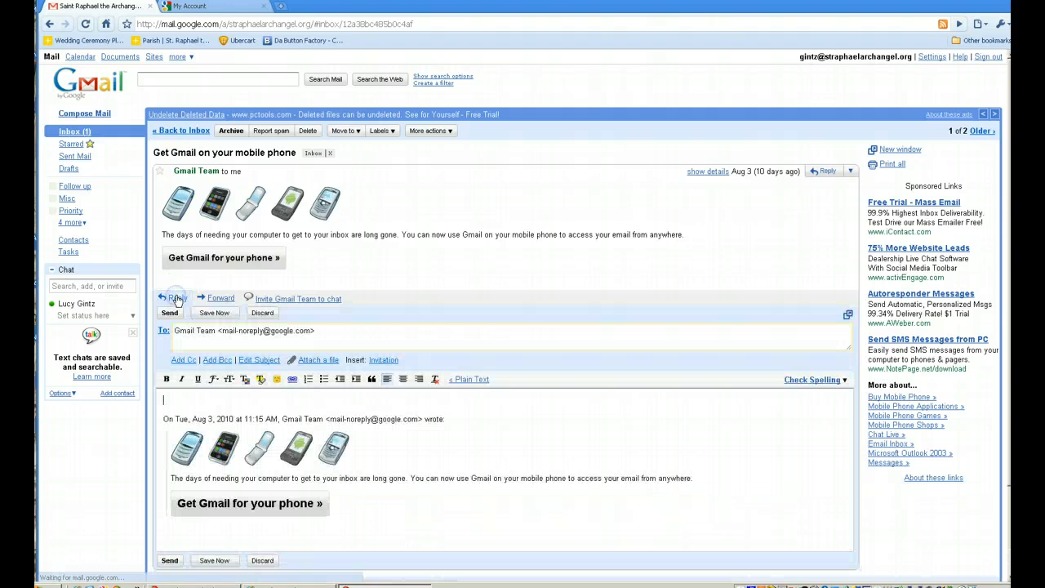
pyautogui.click(227, 398)
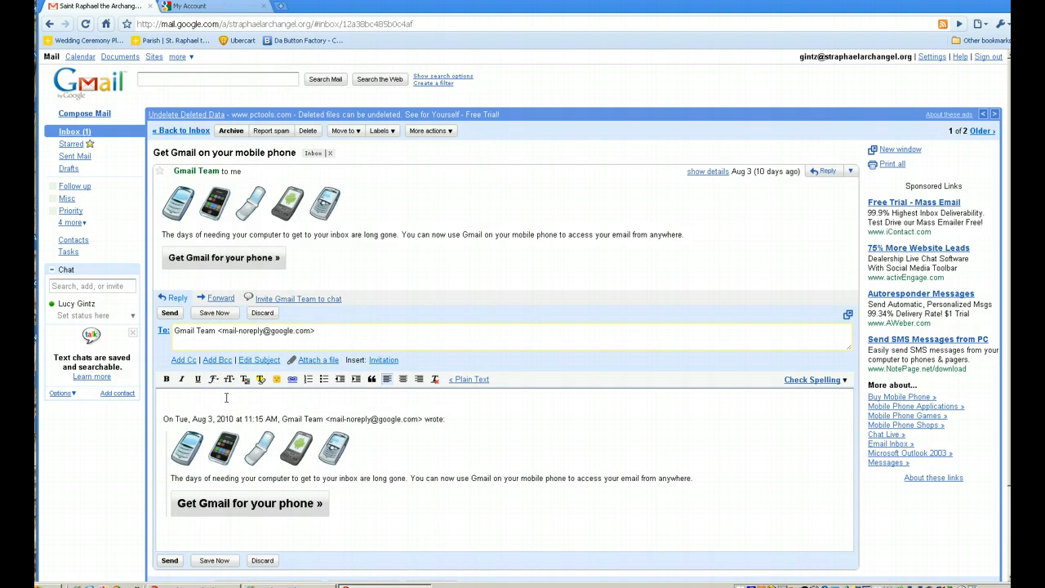
pyautogui.write('I then you can ')
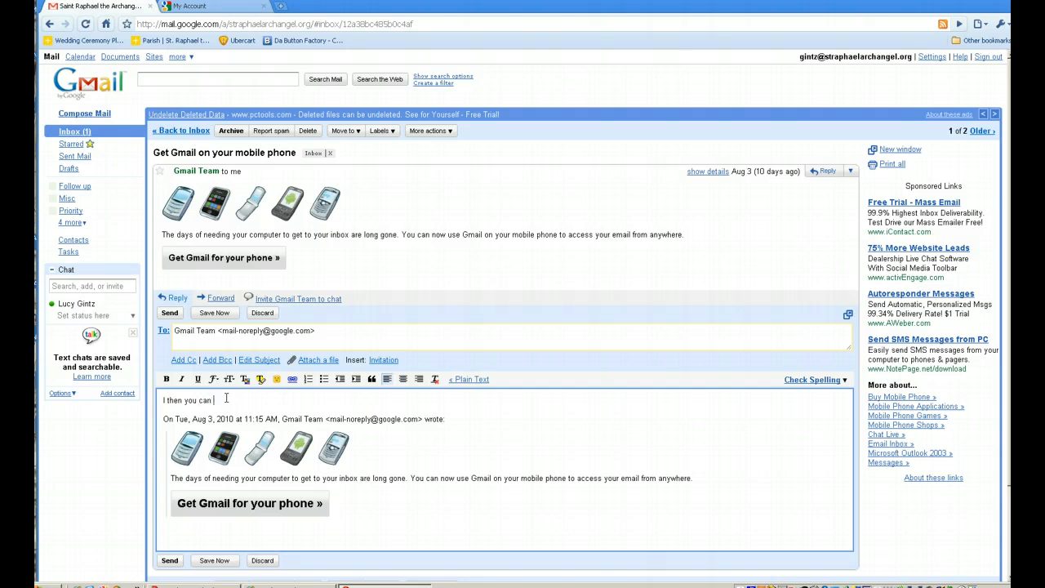
pyautogui.write('type your response to the message')
# Change the reply's subject to 'Test' and begin attaching a file.
pyautogui.click(272, 360)
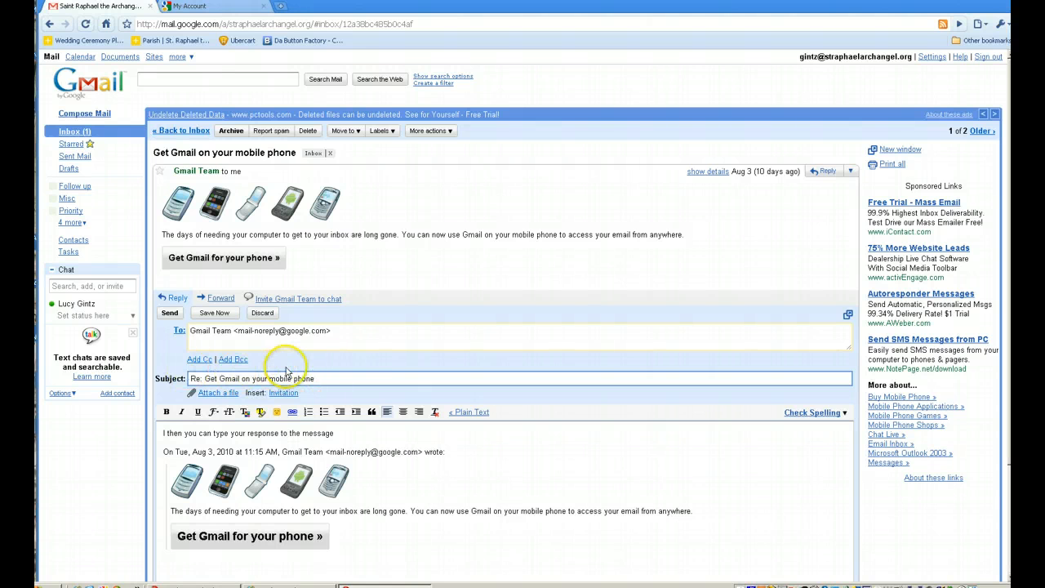
pyautogui.press('BackSpace')
pyautogui.press('BackSpace')
pyautogui.press('BackSpace')
pyautogui.press('BackSpace')
pyautogui.press('BackSpace')
pyautogui.press('BackSpace')
pyautogui.press('BackSpace')
pyautogui.press('BackSpace')
pyautogui.press('BackSpace')
pyautogui.press('BackSpace')
pyautogui.press('BackSpace')
pyautogui.press('BackSpace')
pyautogui.press('BackSpace')
pyautogui.press('BackSpace')
pyautogui.press('BackSpace')
pyautogui.press('BackSpace')
pyautogui.press('BackSpace')
pyautogui.press('BackSpace')
pyautogui.press('BackSpace')
pyautogui.press('BackSpace')
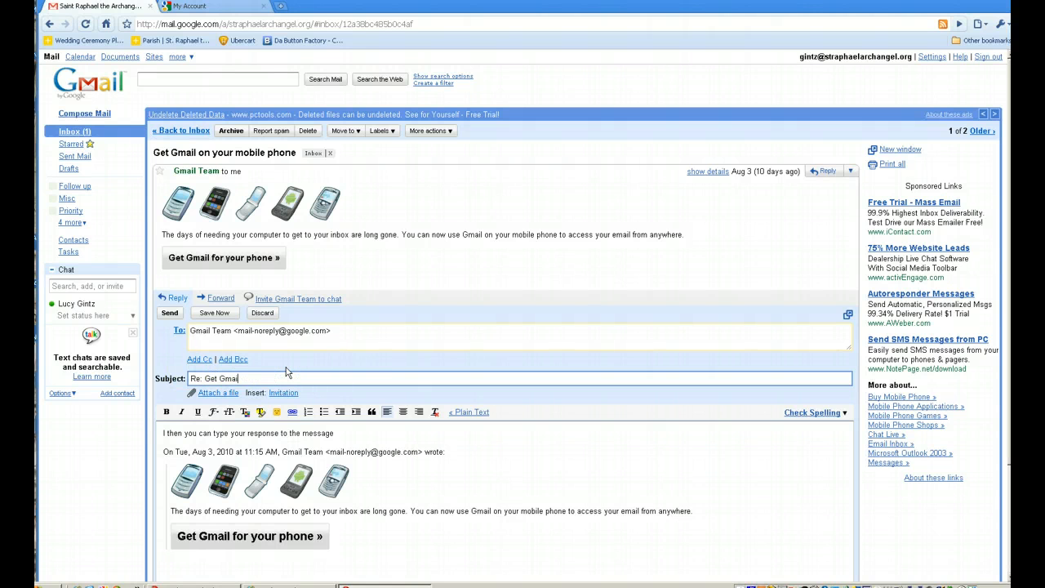
pyautogui.write('Test')
pyautogui.press('Tab')
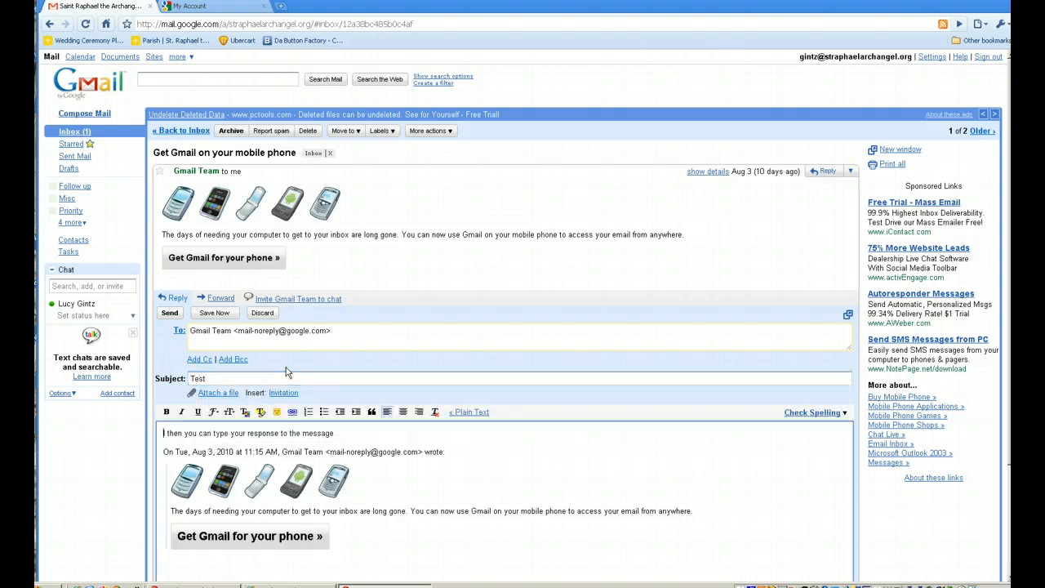
pyautogui.scroll(-2, 312, 345)
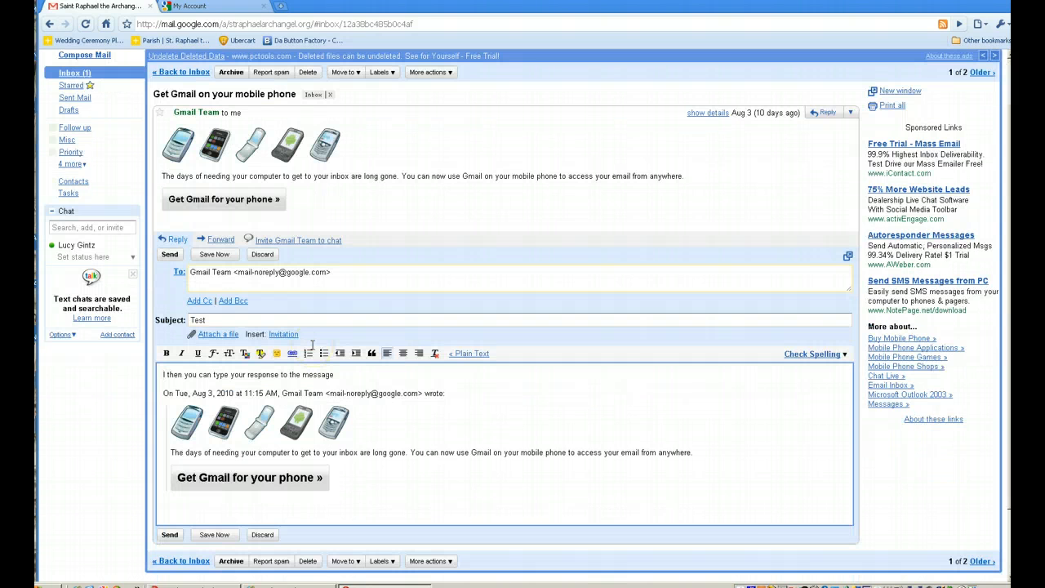
pyautogui.scroll(-2, 312, 345)
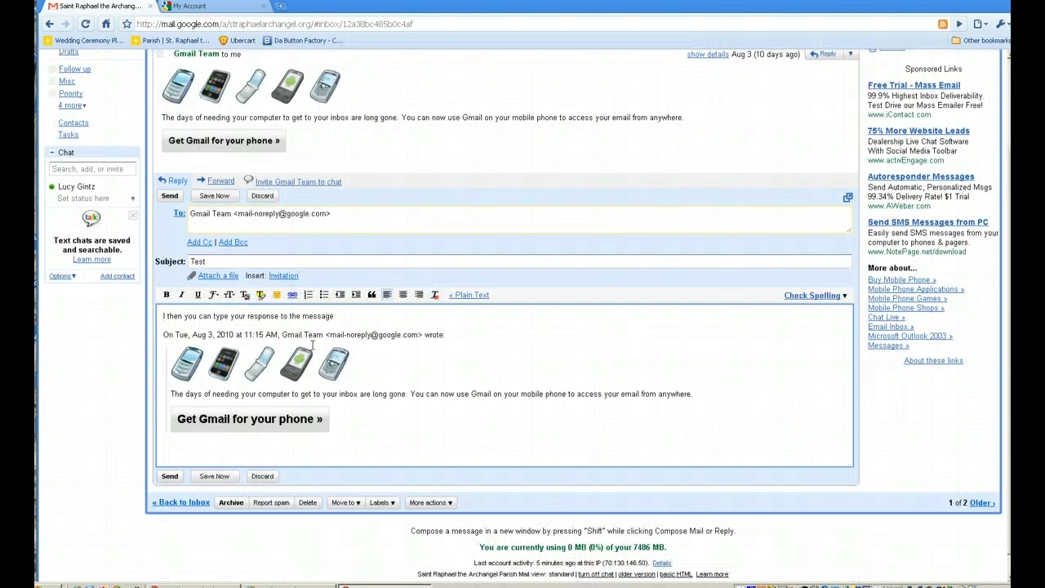
pyautogui.click(226, 277)
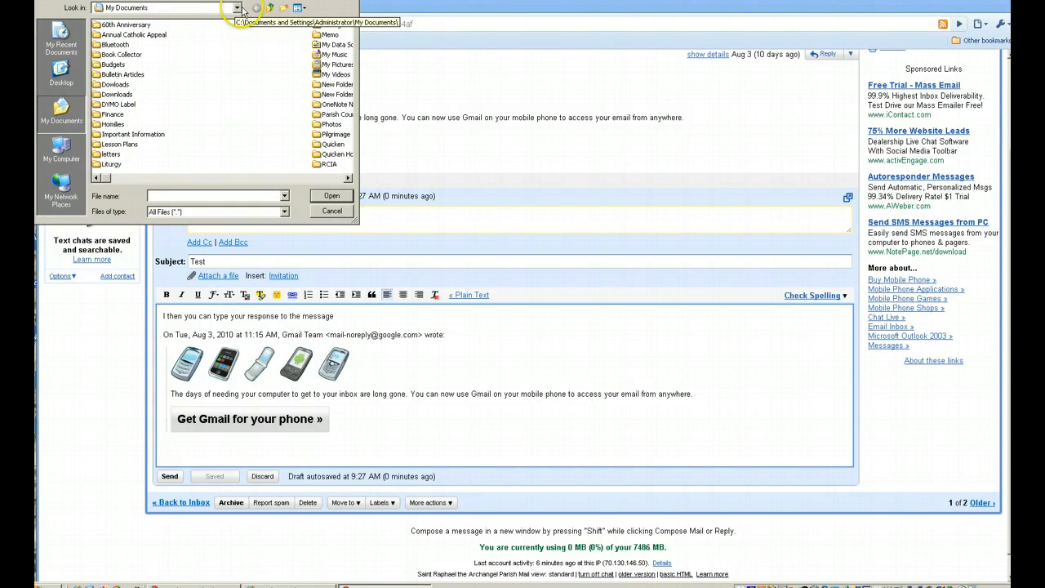
# Move the file picker into full view and open the My Pictures folder.
pyautogui.moveTo(271, 0); pyautogui.dragTo(210, 40)
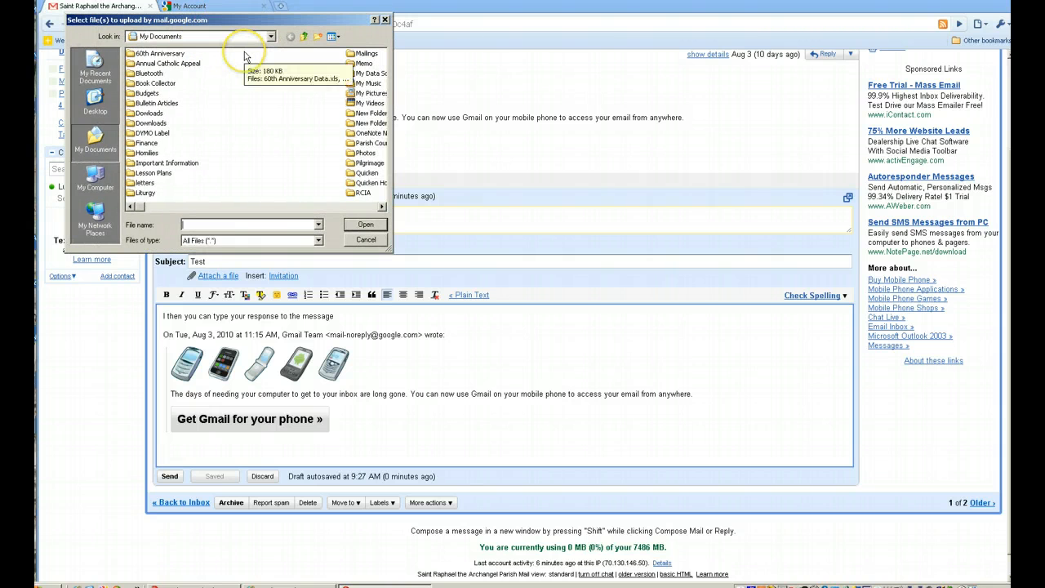
pyautogui.click(232, 208)
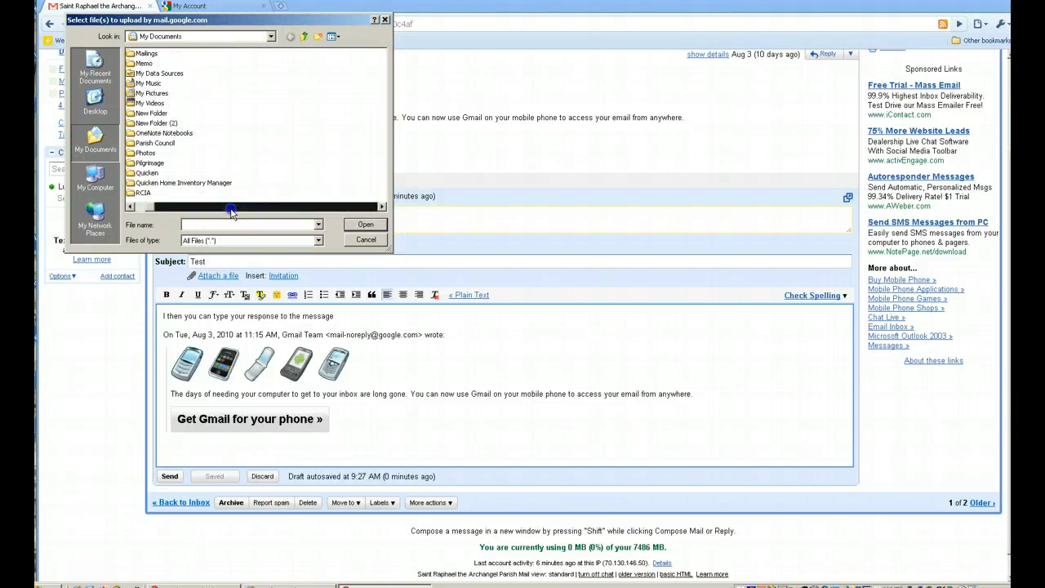
pyautogui.click(231, 208)
pyautogui.click(235, 209)
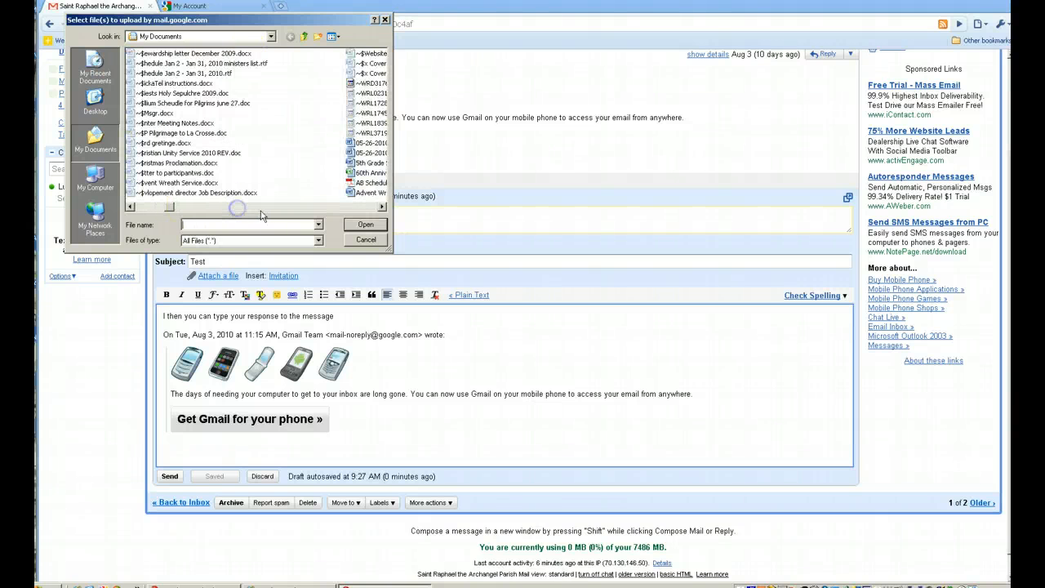
pyautogui.click(261, 210)
pyautogui.click(266, 213)
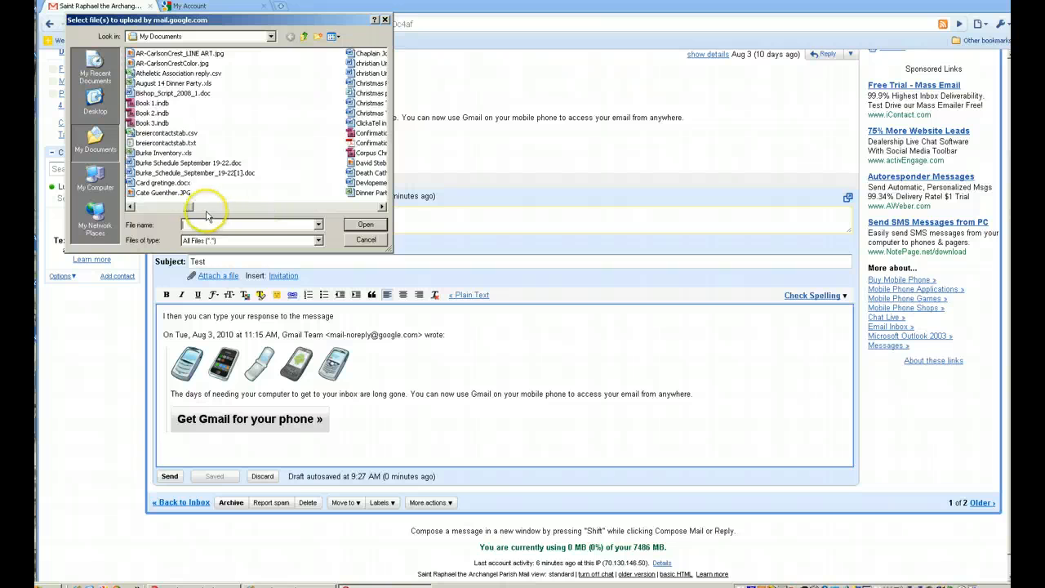
pyautogui.moveTo(193, 211); pyautogui.dragTo(158, 209)
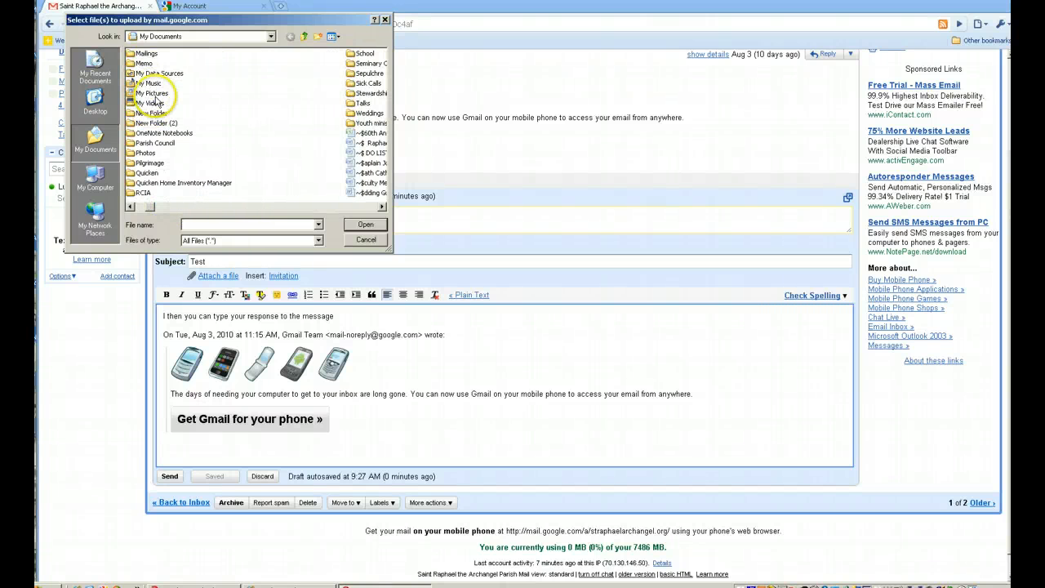
pyautogui.doubleClick(151, 93)
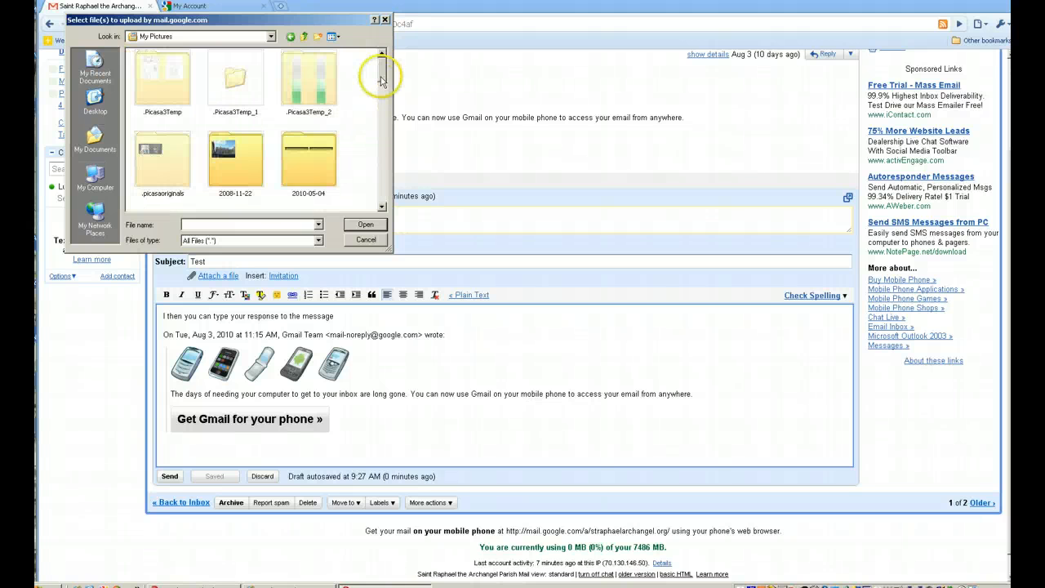
# Open the Raphael School folder and select applause.jpg.
pyautogui.moveTo(380, 77); pyautogui.dragTo(382, 150)
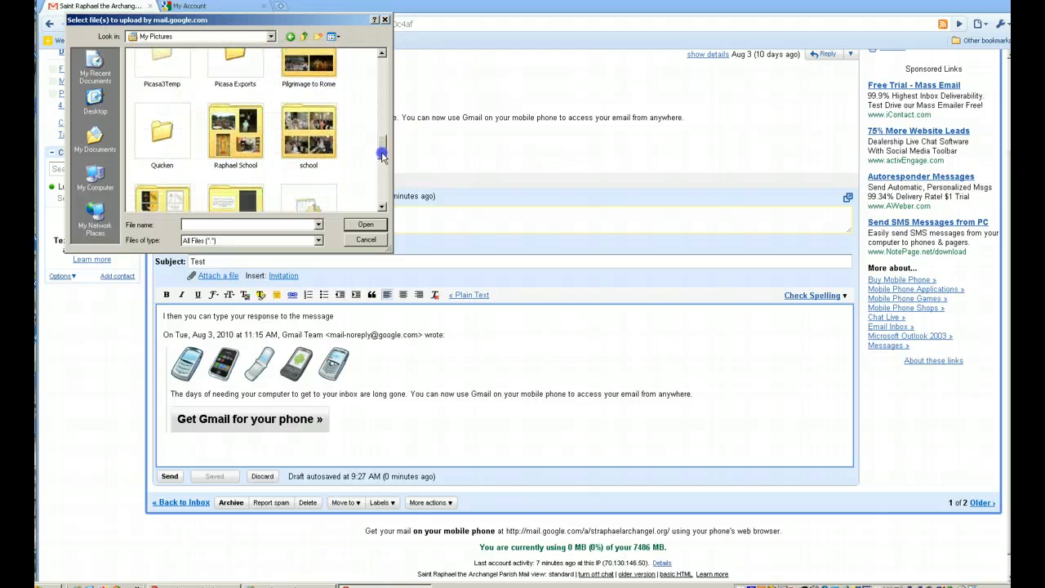
pyautogui.click(261, 138)
pyautogui.doubleClick(262, 138)
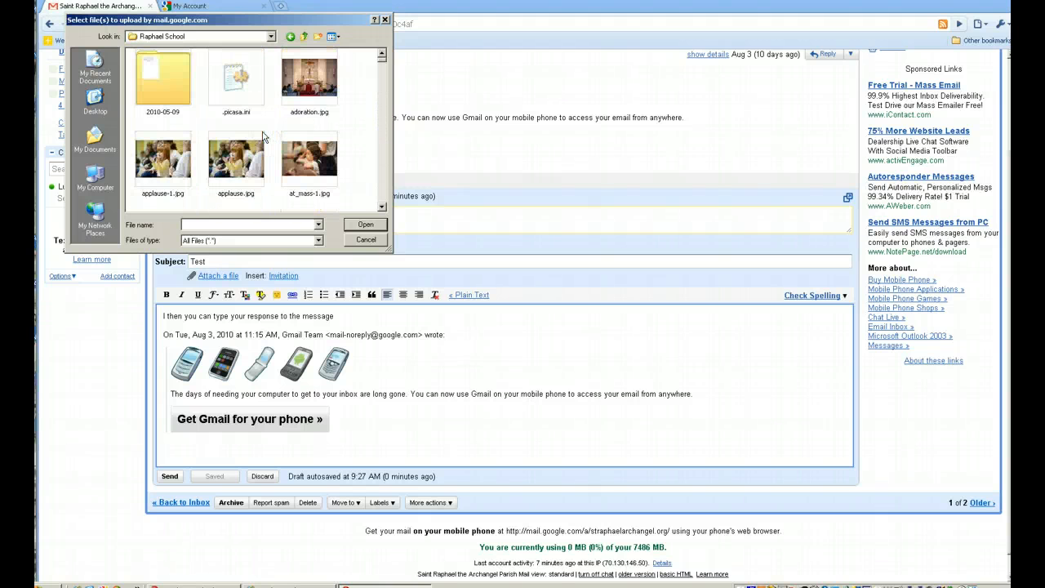
pyautogui.click(233, 163)
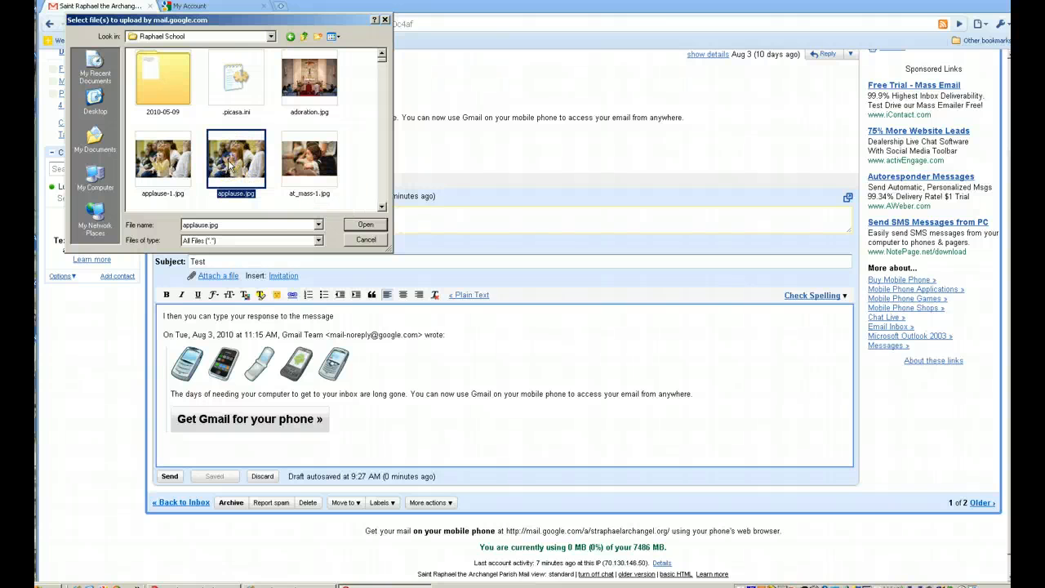
# Attach applause.jpg, cancel its upload, and send the Test reply.
pyautogui.click(365, 225)
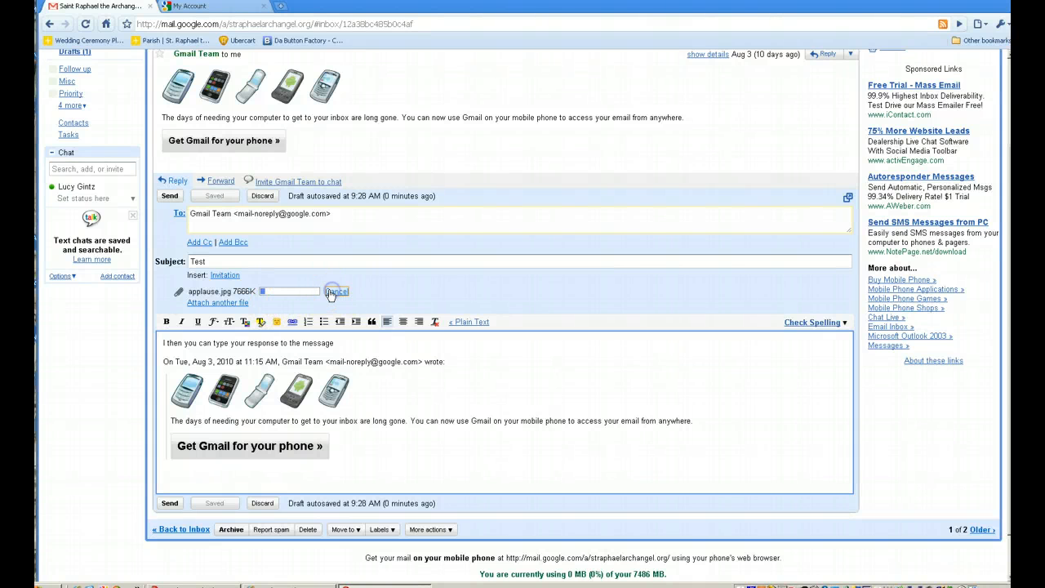
pyautogui.click(331, 294)
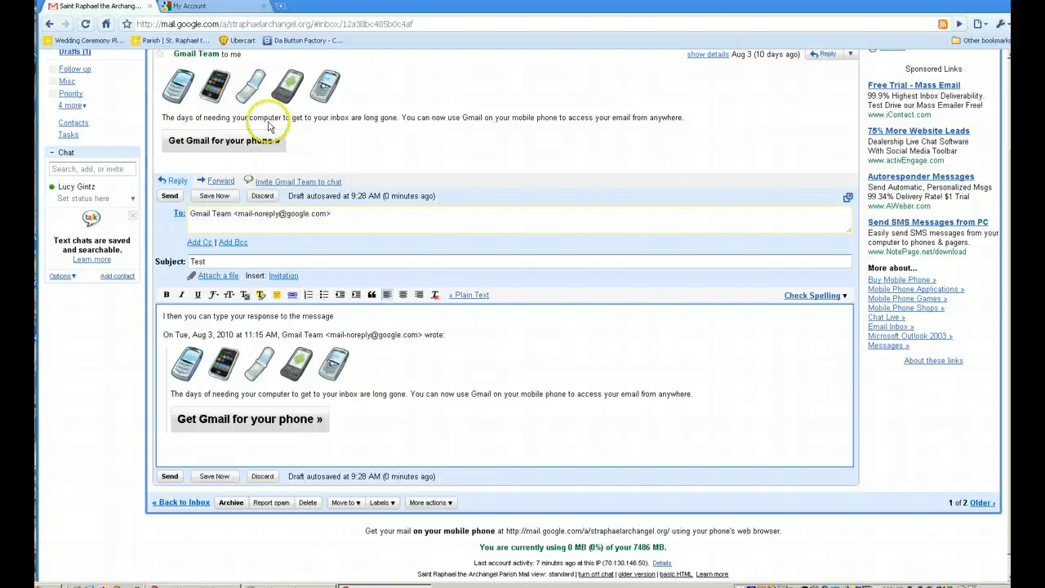
pyautogui.click(167, 197)
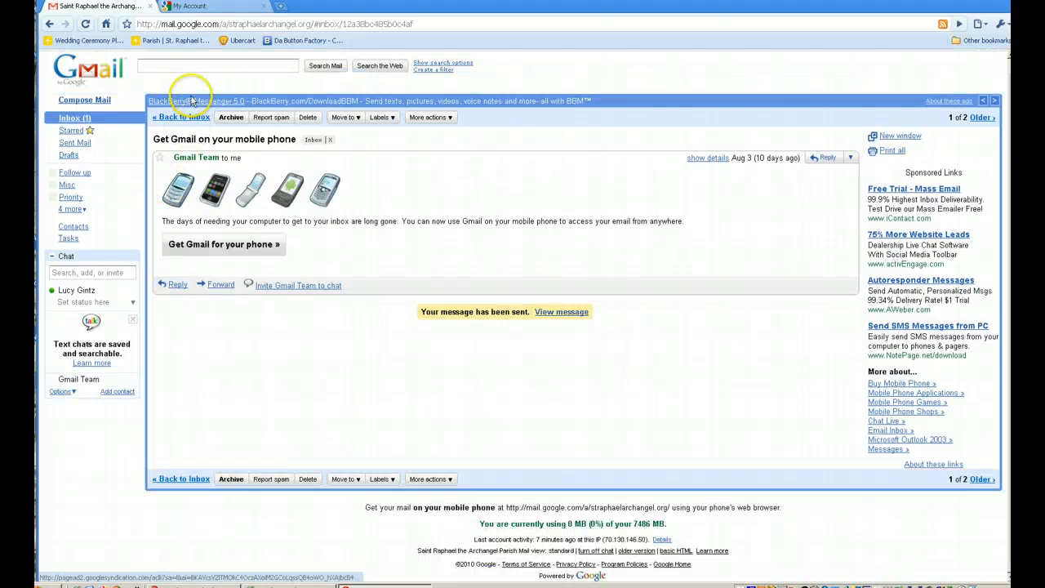
# Check Sent Mail, return to the Inbox, and start a blank new message.
pyautogui.click(79, 145)
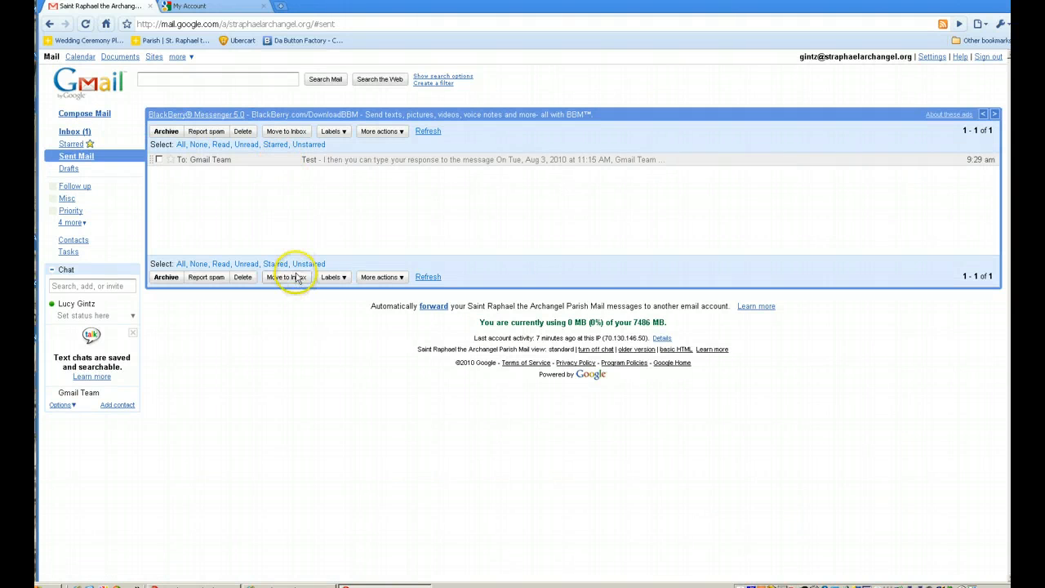
pyautogui.click(76, 134)
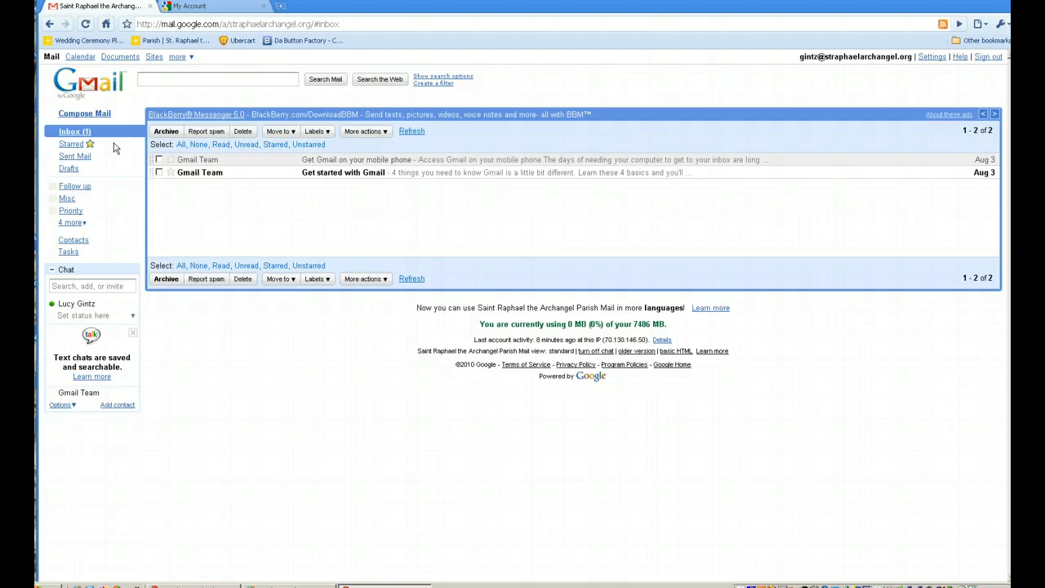
pyautogui.click(102, 117)
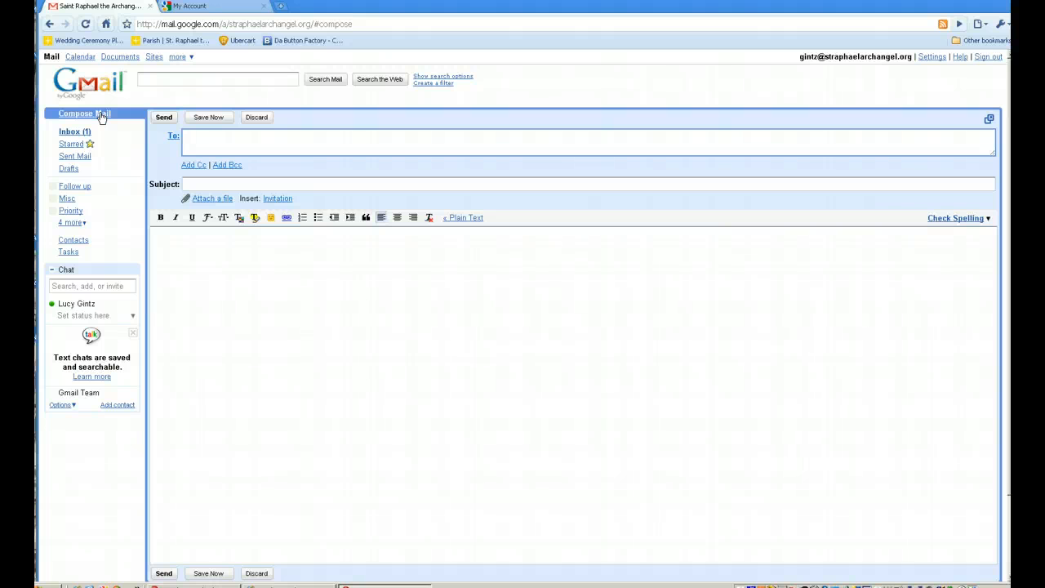
# Enter the first recipient's e-mail address and type a subject line.
pyautogui.press('Tab')
pyautogui.press('capslock')
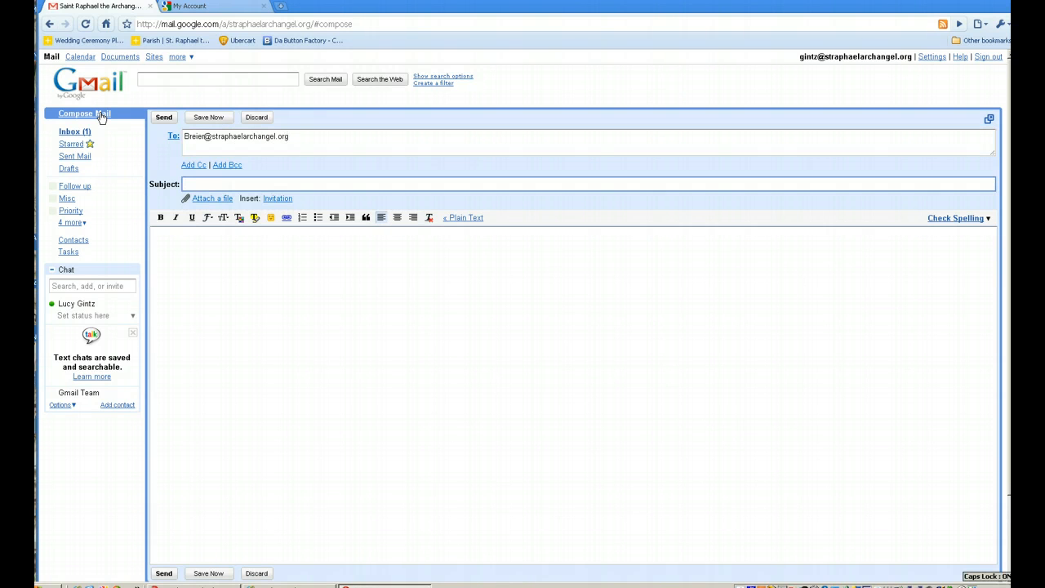
pyautogui.write('tEST')
pyautogui.press('Tab')
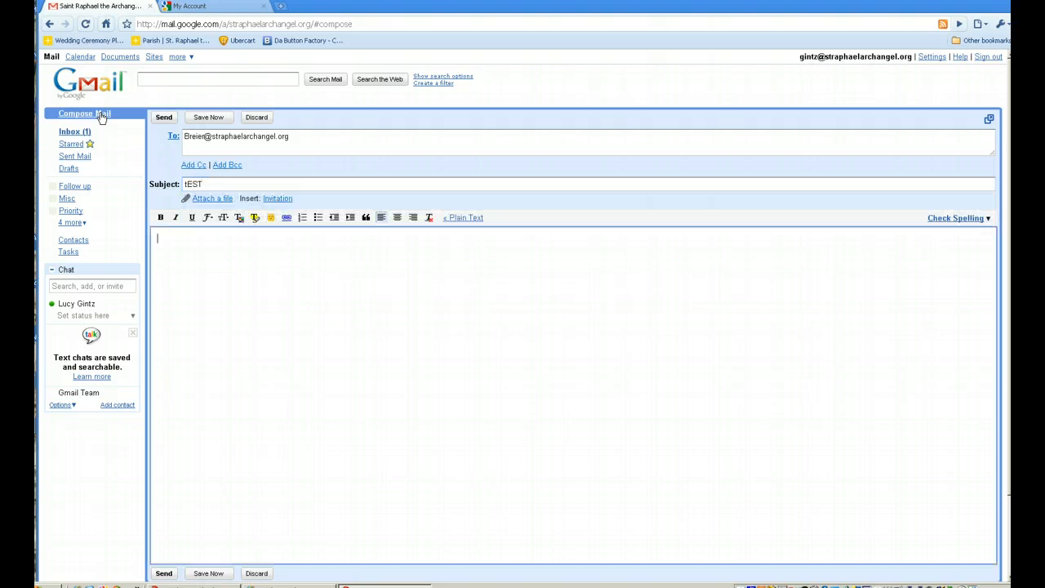
# Write the body 'Here we go for a test run' followed by the sender's signature.
pyautogui.write('hERE WE')
pyautogui.press('BackSpace')
pyautogui.press('BackSpace')
pyautogui.press('BackSpace')
pyautogui.press('BackSpace')
pyautogui.press('BackSpace')
pyautogui.press('BackSpace')
pyautogui.press('BackSpace')
pyautogui.press('BackSpace')
pyautogui.press('capslock')
pyautogui.write('Here we ')
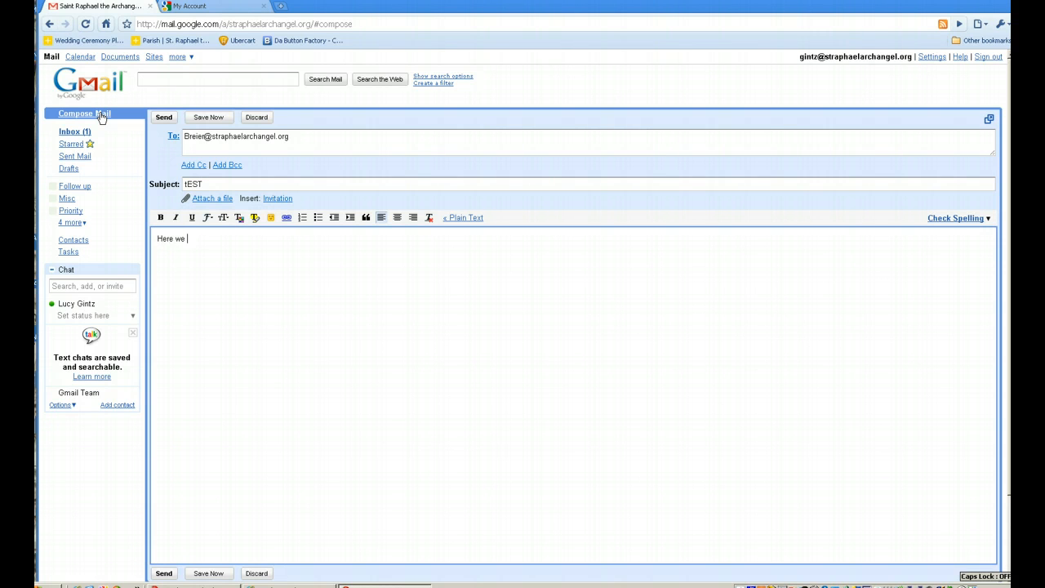
pyautogui.write('go for a test run')
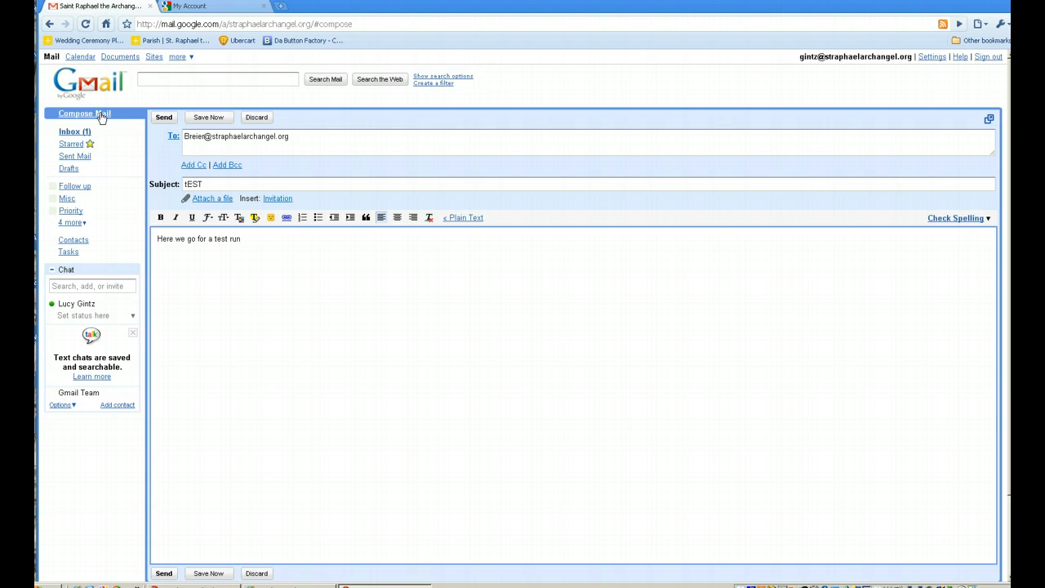
pyautogui.press('Return')
pyautogui.press('Return')
pyautogui.write('Msgr. B.')
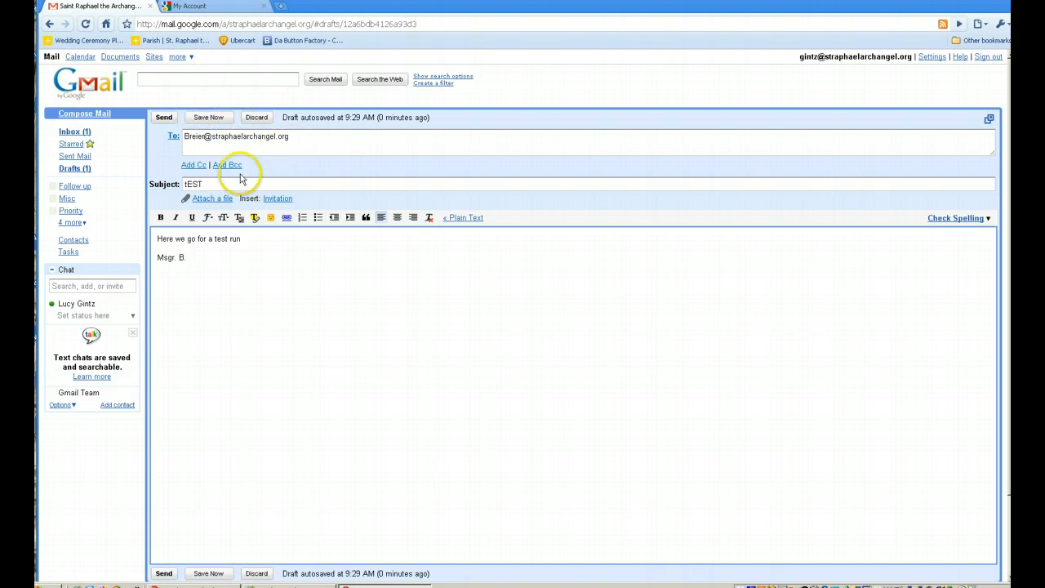
# Replace the miscapitalised subject with 'Test'.
pyautogui.click(207, 184)
pyautogui.moveTo(207, 184); pyautogui.dragTo(152, 182)
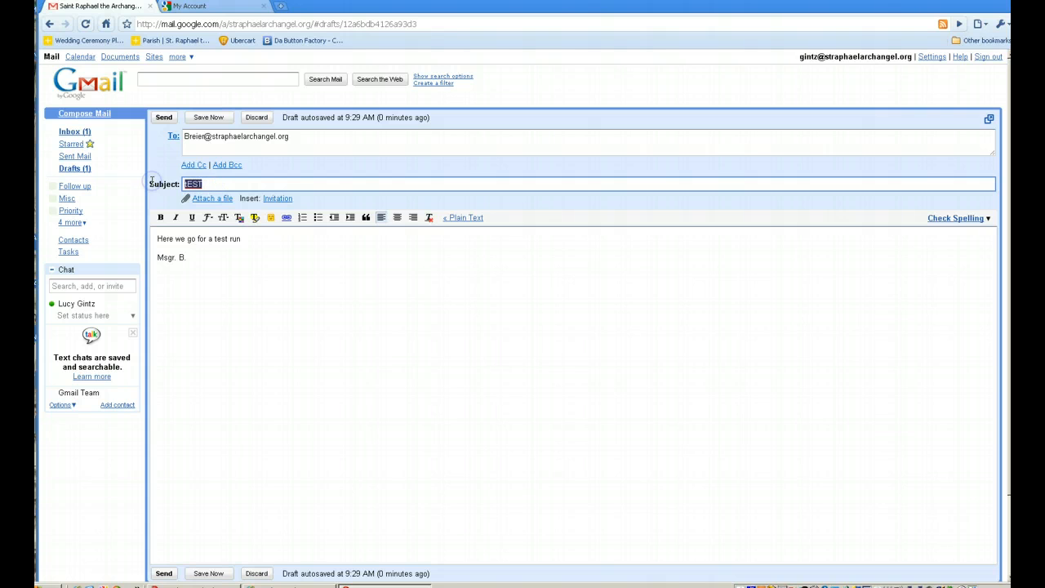
pyautogui.write('Test')
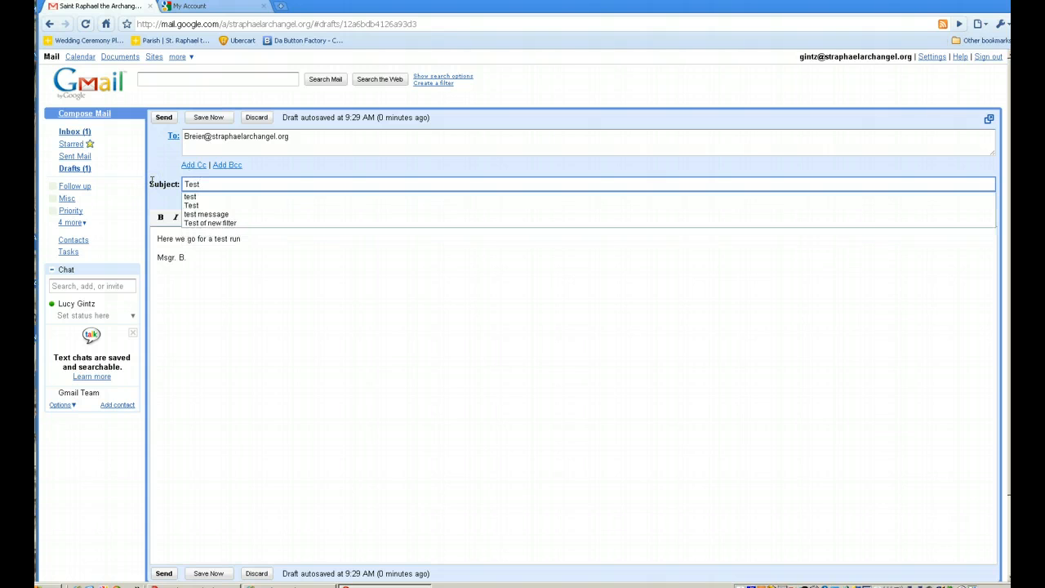
pyautogui.press('Tab')
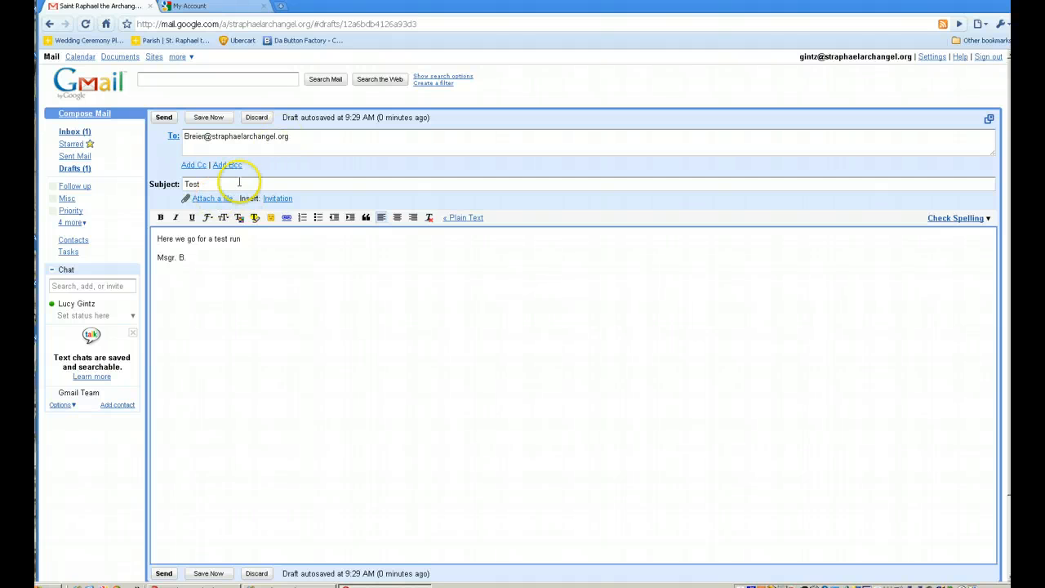
# Add a second recipient's e-mail address to the To field after a comma.
pyautogui.click(304, 140)
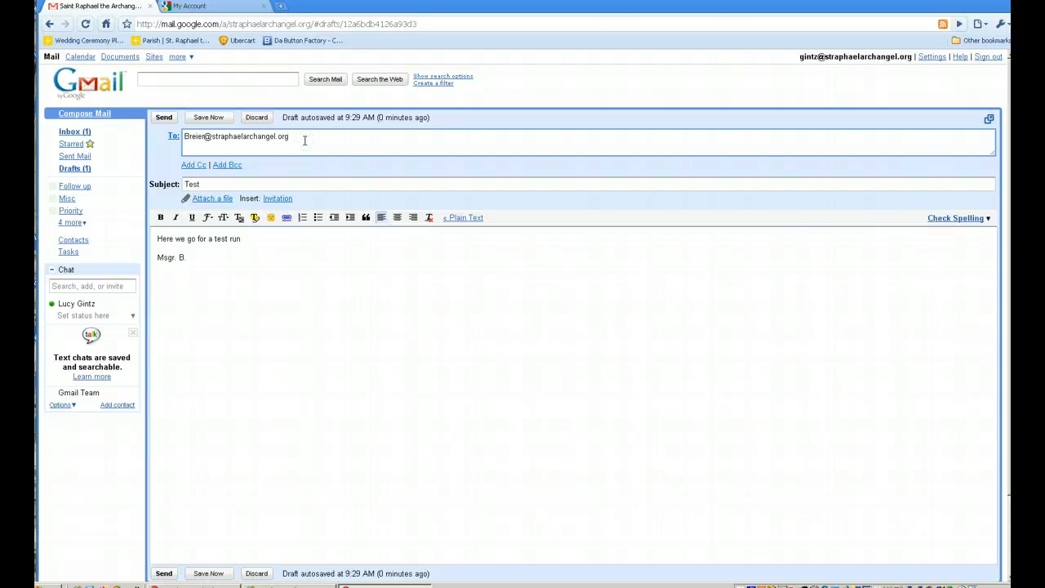
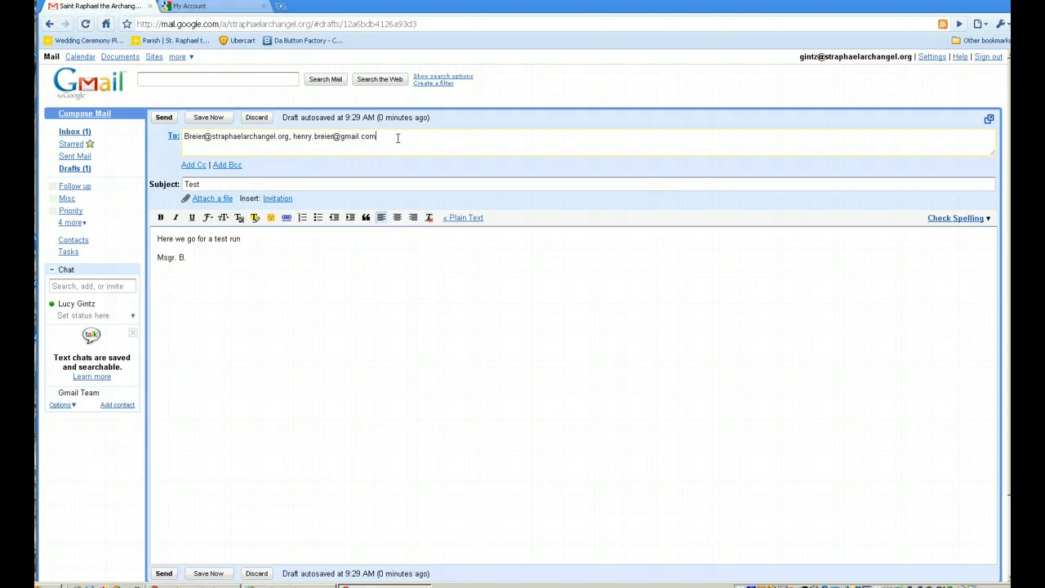
pyautogui.write(', Henry')
pyautogui.press('BackSpace')
pyautogui.press('BackSpace')
pyautogui.press('BackSpace')
pyautogui.press('BackSpace')
pyautogui.press('BackSpace')
pyautogui.click(341, 177)
# Save the Test message as a draft and return to the inbox.
pyautogui.click(219, 201)
pyautogui.click(211, 117)
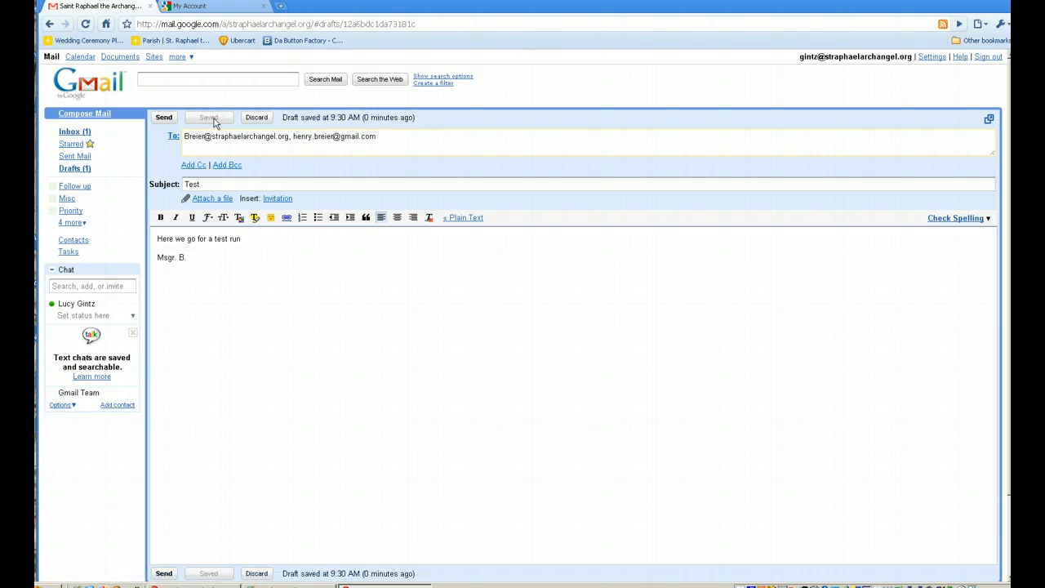
pyautogui.click(72, 132)
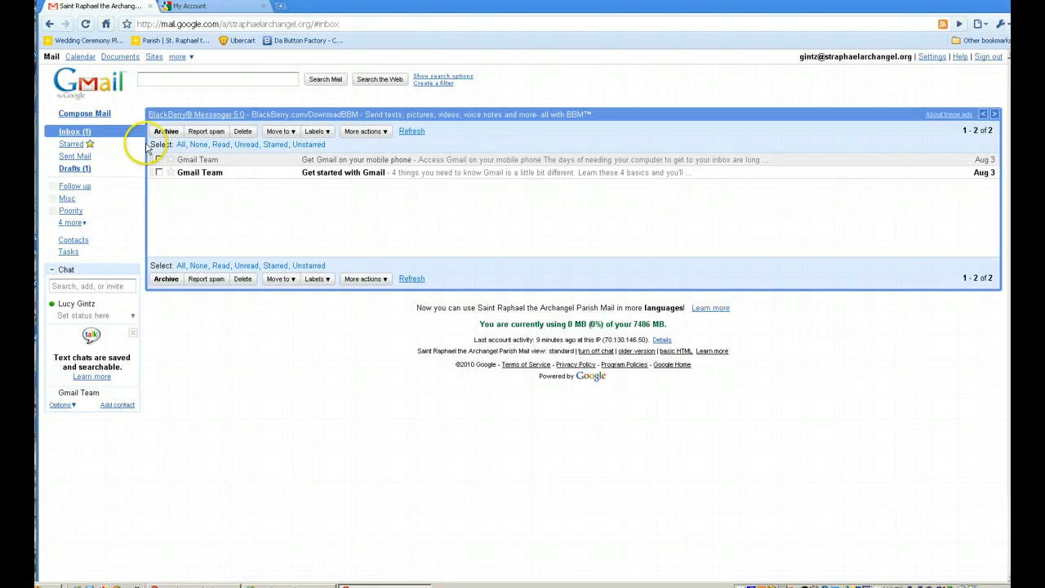
# Reopen the Test draft from Drafts and send it to both recipients.
pyautogui.click(75, 168)
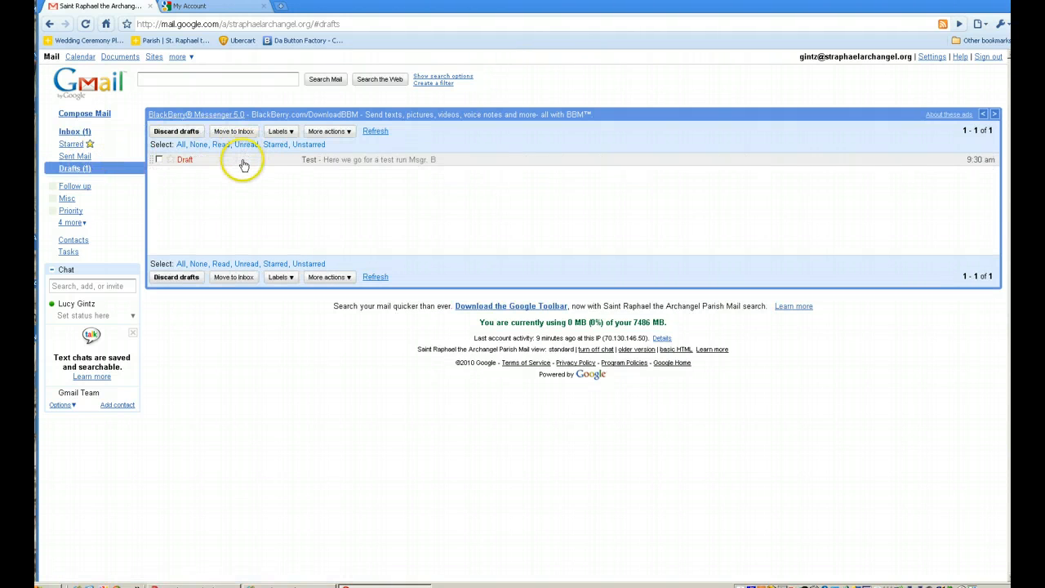
pyautogui.click(243, 162)
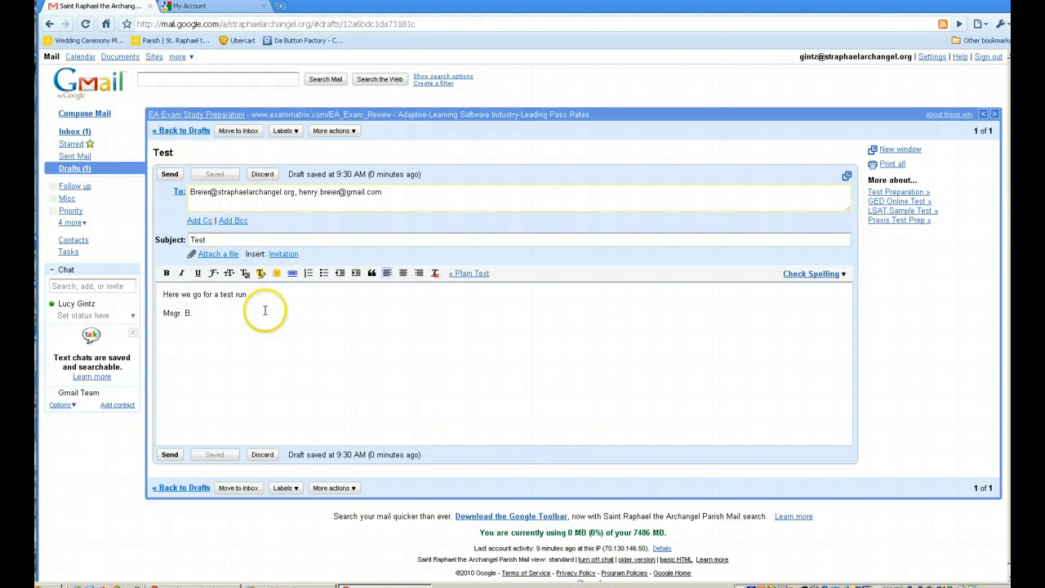
pyautogui.click(170, 175)
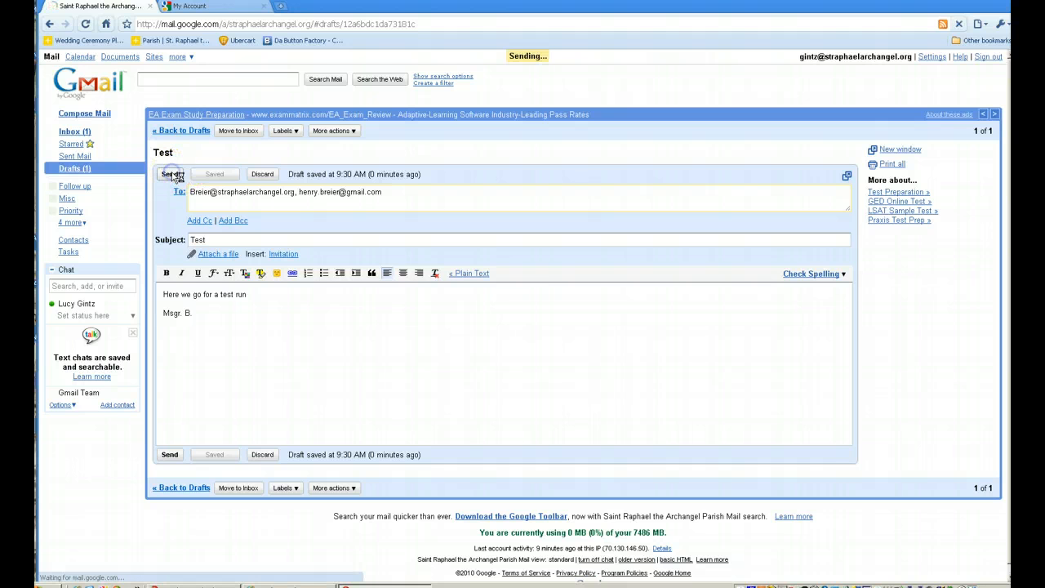